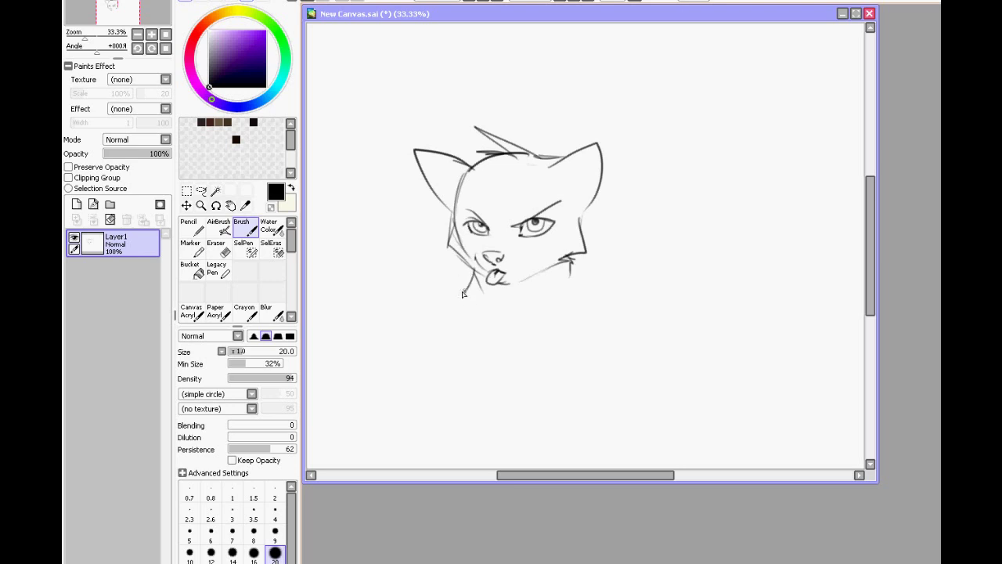
Sketch the animal's neck and pointed chest fur below the head.
left_click_drag(467, 181, 453, 221)
left_click_drag(478, 343, 558, 322)
mouse_move(526, 274)
left_mouse_down()
mouse_move(549, 288)
mouse_move(541, 325)
left_mouse_up()
Sketch the cheek and muzzle fur markings, the brow spots and the inner fur of both ears.
mouse_move(509, 248)
left_mouse_down()
mouse_move(520, 266)
mouse_move(578, 226)
left_mouse_up()
mouse_move(483, 247)
left_mouse_down()
mouse_move(464, 249)
mouse_move(453, 224)
left_mouse_up()
mouse_move(514, 199)
left_mouse_down()
mouse_move(511, 214)
mouse_move(482, 213)
left_mouse_up()
left_click_drag(539, 169, 565, 182)
left_click_drag(561, 195, 574, 183)
left_click_drag(582, 177, 569, 205)
left_click_drag(458, 156, 440, 194)
left_click_drag(425, 152, 451, 188)
Lower the sketch layer's opacity to 60% and add a new layer above it.
left_click_drag(158, 161, 145, 152)
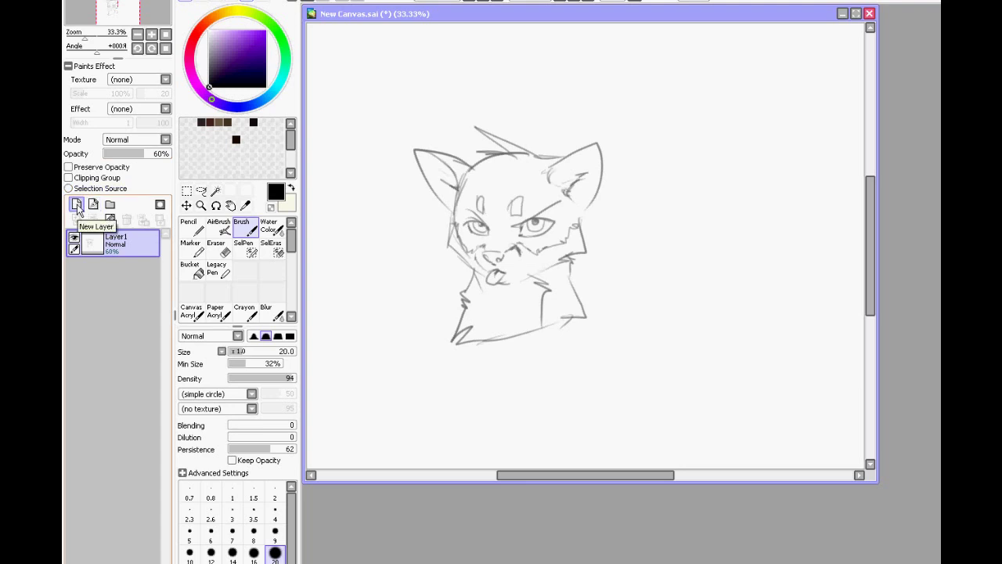
left_click(76, 205)
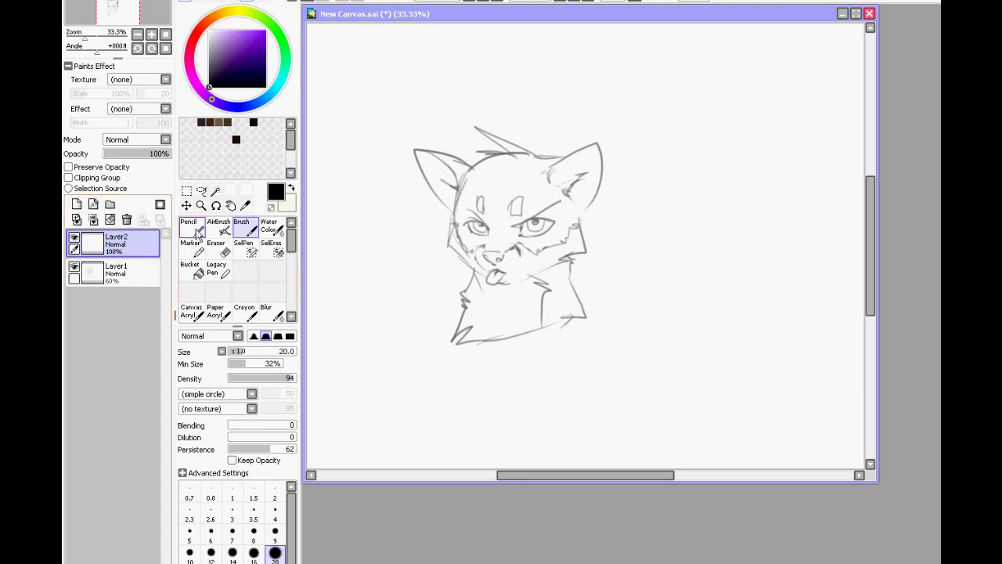
Ink the outline and brow crease of the right eye on the new layer with the Pencil tool at size 9.
left_click(194, 233)
scroll(473, 240, "up", 3)
left_click_drag(552, 204, 667, 149)
left_click_drag(600, 193, 657, 199)
mouse_move(582, 205)
left_mouse_down()
mouse_move(574, 229)
mouse_move(657, 202)
left_mouse_up()
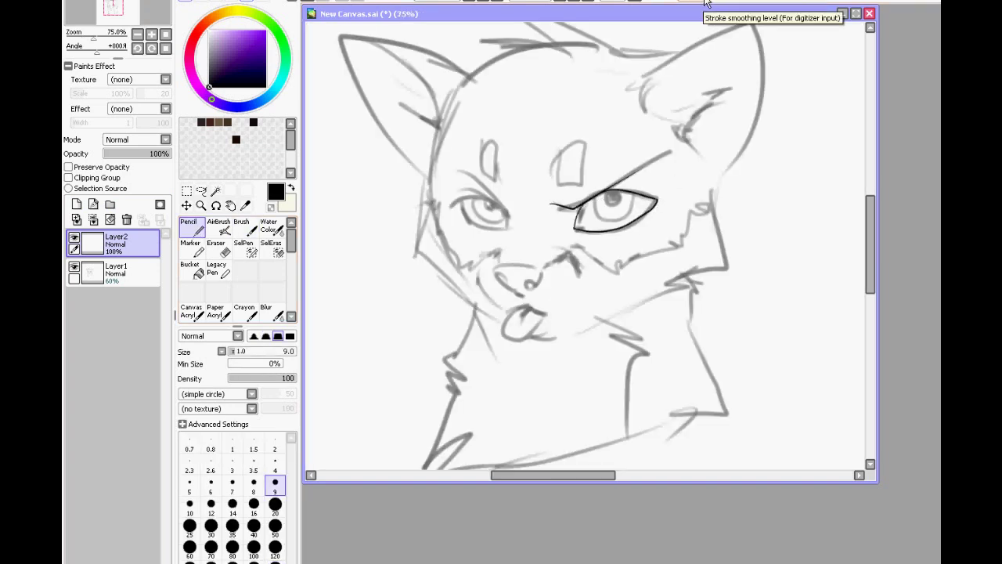
Try stroke stabilizer level 4 with a wavy test line beside the head, and undo the test strokes.
left_click_drag(661, 56, 680, 27)
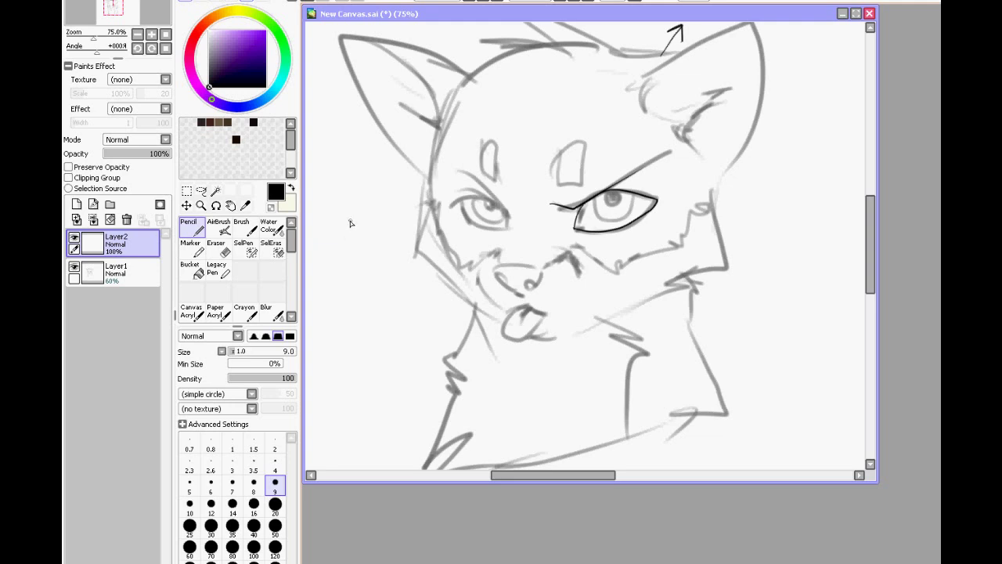
key("ctrl+z")
left_click(694, 3)
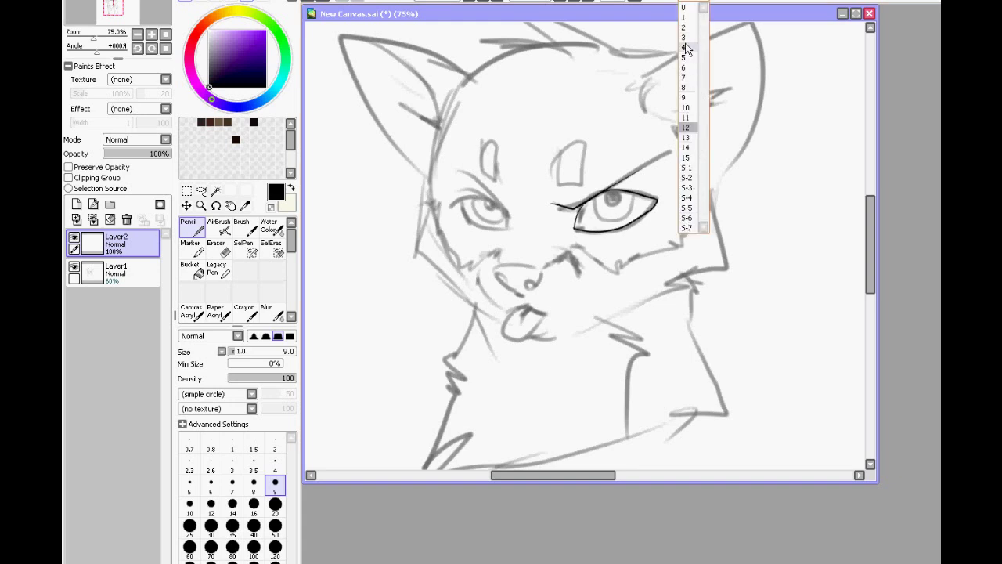
left_click(685, 45)
left_click_drag(792, 146, 754, 329)
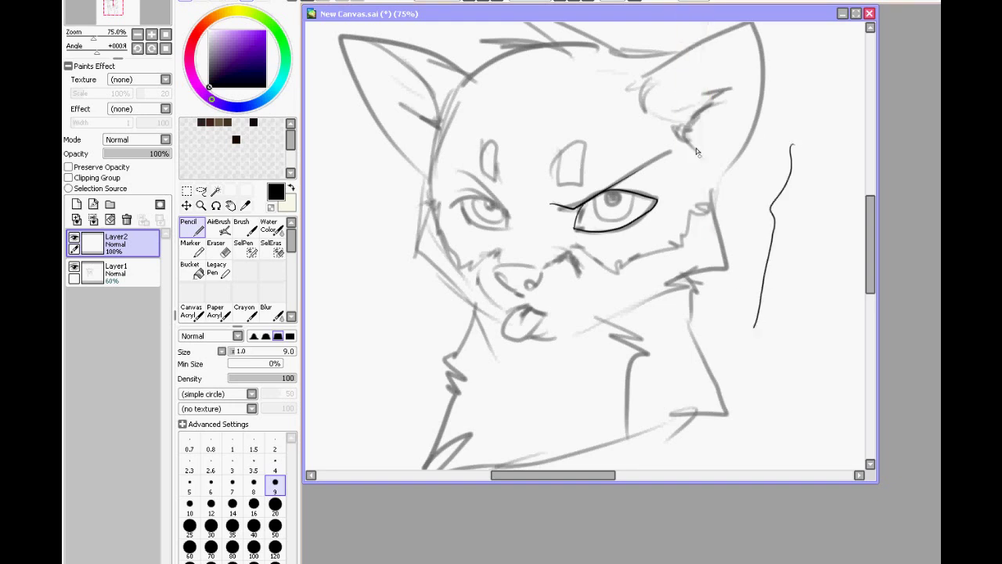
key("ctrl+z")
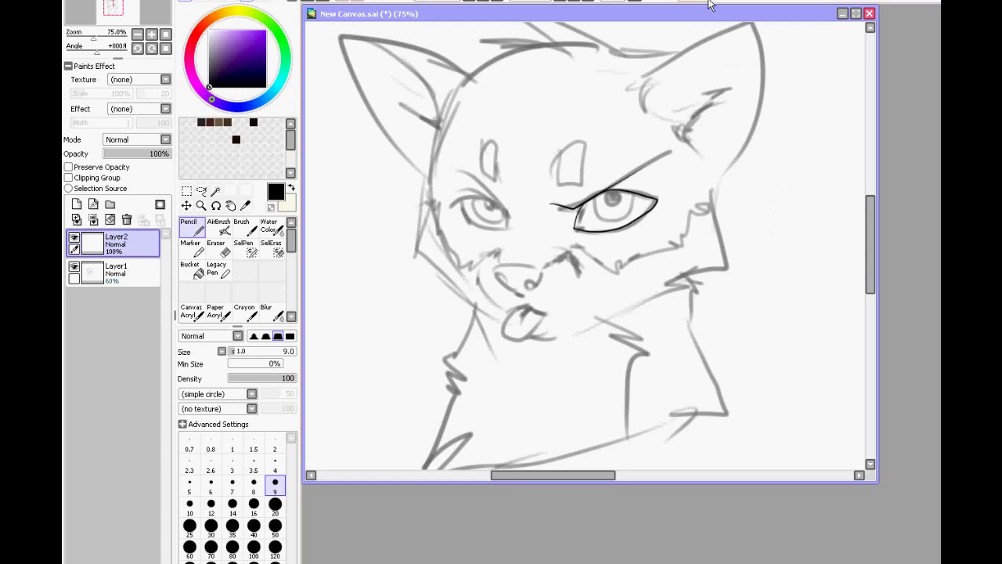
Set the stroke stabilizer to S-7, try it with a test line beside the head and undo that line.
left_click(694, 3)
left_click(690, 231)
left_click_drag(796, 102, 773, 330)
key("ctrl+z")
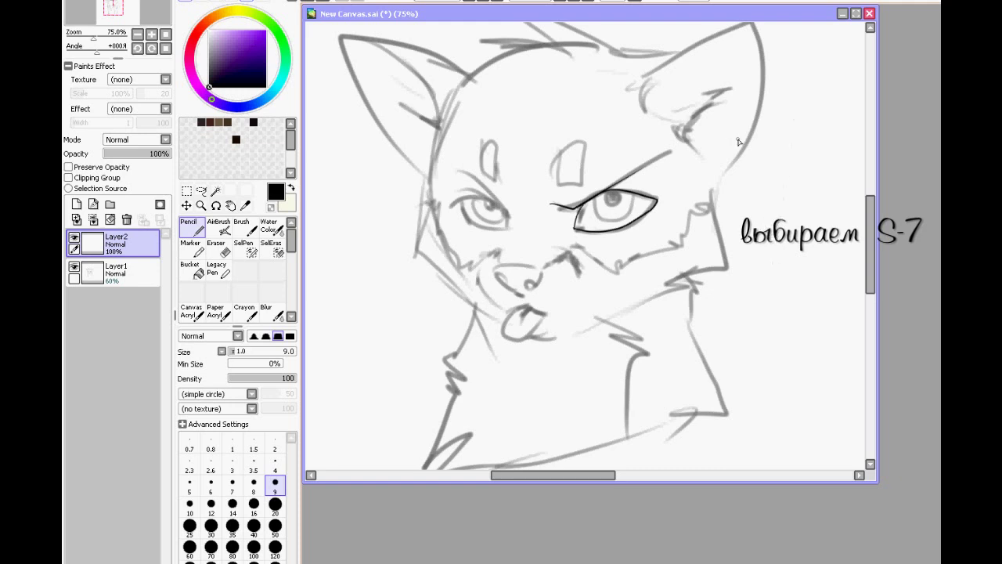
Ink the right ear, cheek and jaw, then the nose, mouth, tongue and left eye over the sketch.
mouse_move(643, 113)
left_mouse_down()
mouse_move(693, 49)
mouse_move(752, 133)
mouse_move(722, 244)
mouse_move(582, 318)
left_mouse_up()
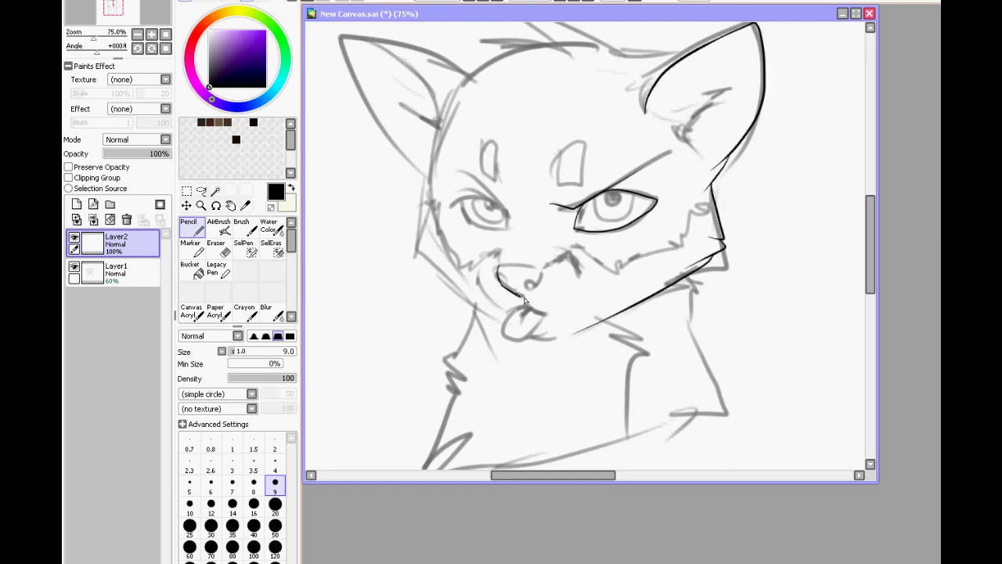
left_click_drag(541, 271, 499, 267)
mouse_move(447, 179)
left_mouse_down()
mouse_move(506, 214)
mouse_move(460, 197)
left_mouse_up()
left_click_drag(459, 196, 506, 226)
mouse_move(479, 276)
left_mouse_down()
mouse_move(503, 310)
mouse_move(548, 317)
mouse_move(566, 334)
left_mouse_up()
Ink the left cheek and head outline, the hair tufts on top and the left ear.
left_click_drag(433, 166, 428, 269)
left_click_drag(426, 260, 485, 310)
left_click_drag(432, 175, 536, 47)
left_click_drag(453, 44, 576, 50)
mouse_move(517, 24)
left_mouse_down()
mouse_move(623, 47)
mouse_move(634, 61)
left_mouse_up()
left_click_drag(637, 57, 761, 32)
mouse_move(440, 133)
left_mouse_down()
mouse_move(357, 51)
mouse_move(417, 182)
left_mouse_up()
mouse_move(365, 91)
left_mouse_down()
mouse_move(375, 51)
mouse_move(476, 88)
left_mouse_up()
Ink both sides of the neck and the pointed fur edge of the chest.
mouse_move(474, 306)
left_mouse_down()
mouse_move(448, 368)
mouse_move(458, 395)
mouse_move(436, 448)
left_mouse_up()
left_click_drag(600, 430, 601, 303)
left_click_drag(469, 295, 444, 342)
left_click_drag(445, 342, 546, 304)
left_click_drag(484, 334, 678, 290)
mouse_move(659, 312)
left_mouse_down()
mouse_move(706, 264)
mouse_move(712, 292)
left_mouse_up()
left_click_drag(712, 293, 694, 149)
Ink the inner edge of the left ear and the irises and pupils of the eyes.
left_click_drag(440, 43, 390, 151)
mouse_move(546, 181)
left_mouse_down()
mouse_move(560, 208)
mouse_move(580, 175)
mouse_move(567, 189)
left_mouse_up()
key("ctrl+z")
left_click_drag(427, 200, 456, 207)
left_click_drag(429, 194, 439, 184)
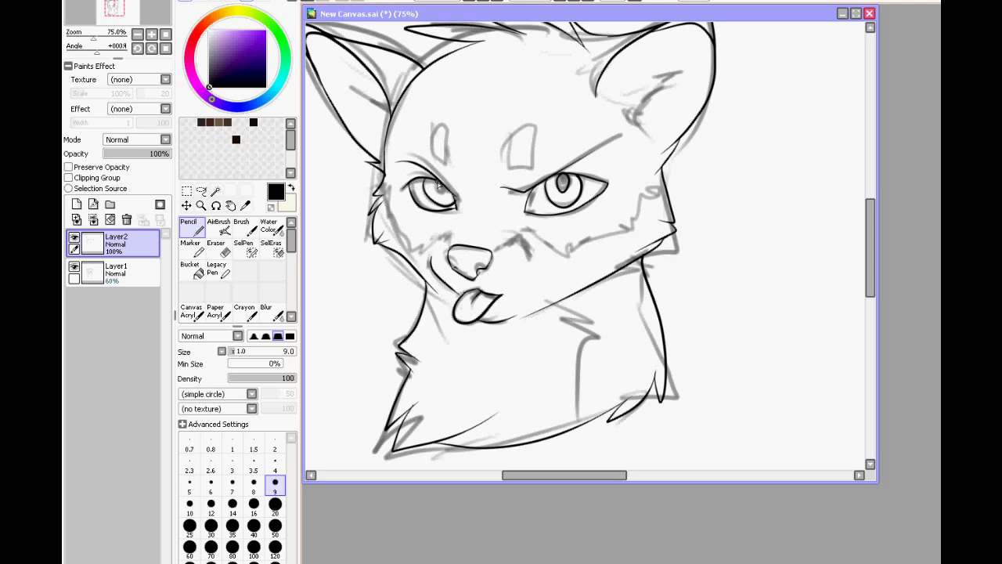
Check the line art without the sketch and ink the inner fur lines of the right ear.
left_click(74, 267)
left_click_drag(433, 340, 450, 393)
left_click(75, 267)
left_click_drag(629, 154, 665, 155)
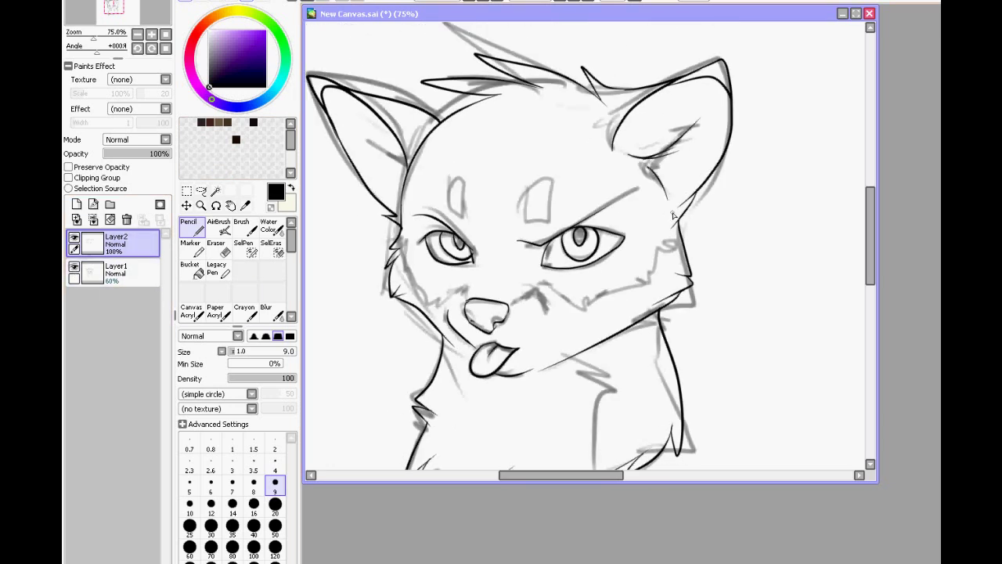
Hide the sketch layer so that only the line art remains on the canvas.
scroll(674, 215, "down", 3)
scroll(674, 215, "left", 1)
left_click(74, 266)
mouse_move(547, 221)
left_mouse_down()
mouse_move(548, 280)
mouse_move(539, 221)
left_mouse_up()
mouse_move(623, 196)
left_mouse_down()
mouse_move(511, 273)
mouse_move(567, 120)
left_mouse_up()
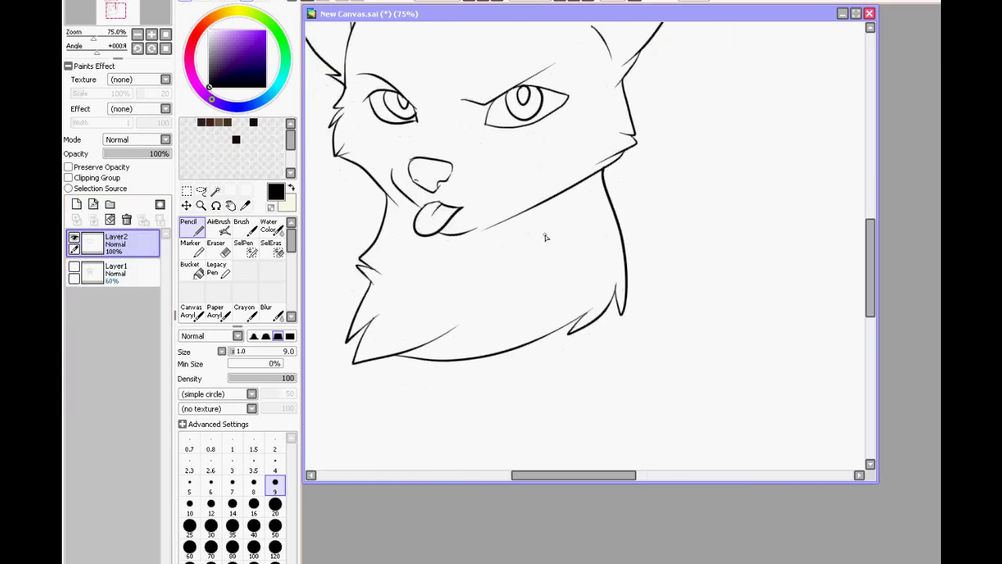
Select the empty area around the character with the Magic Wand.
left_click(219, 193)
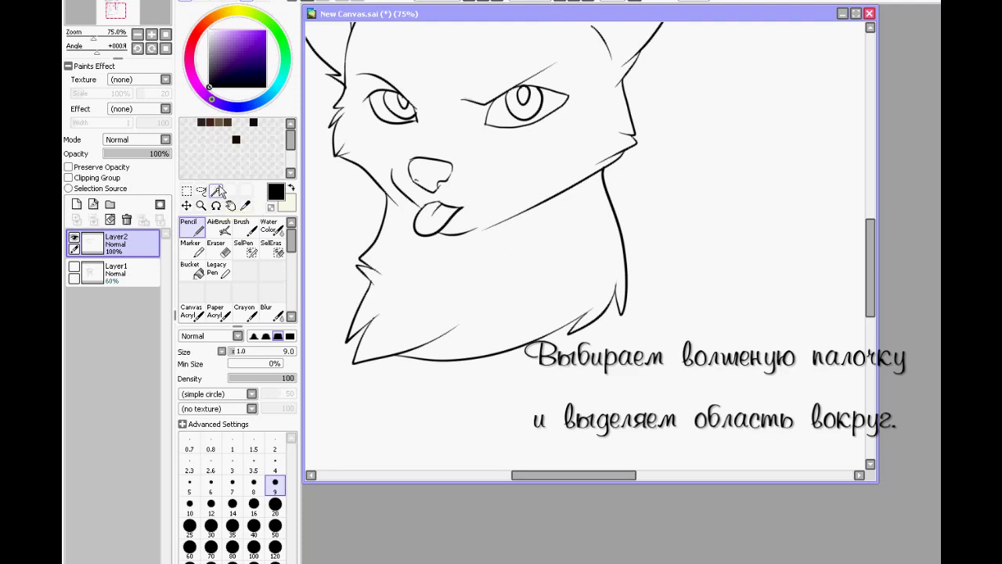
left_click(217, 193)
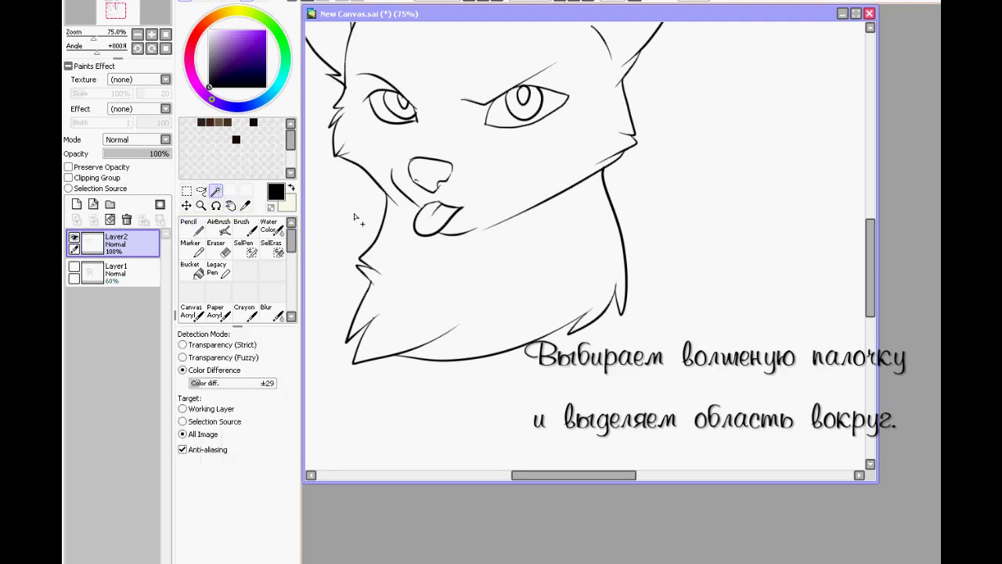
left_click(354, 217)
left_click_drag(475, 211, 547, 301)
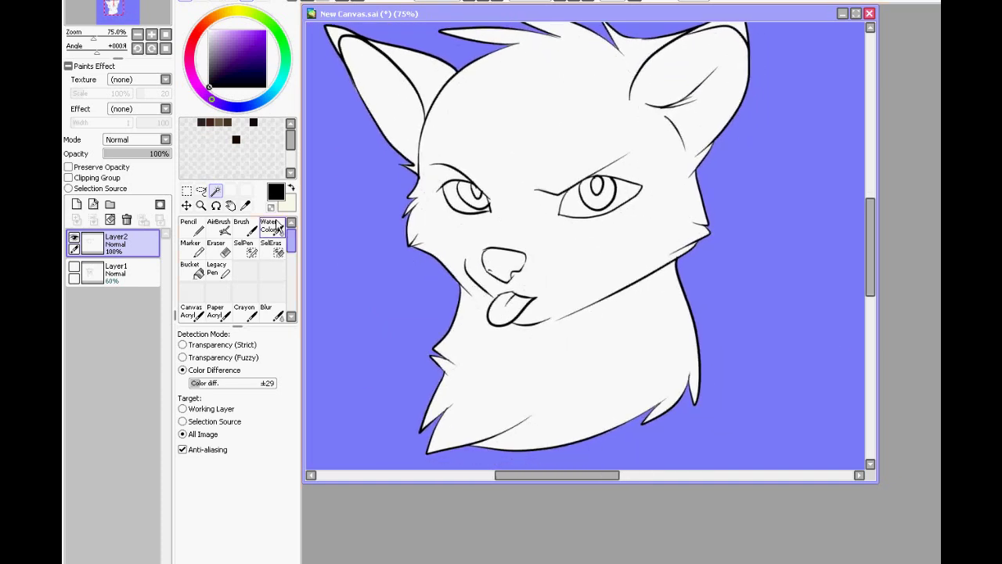
Switch to the rectangular selection tool and invert the selection to cover the character.
left_click(190, 193)
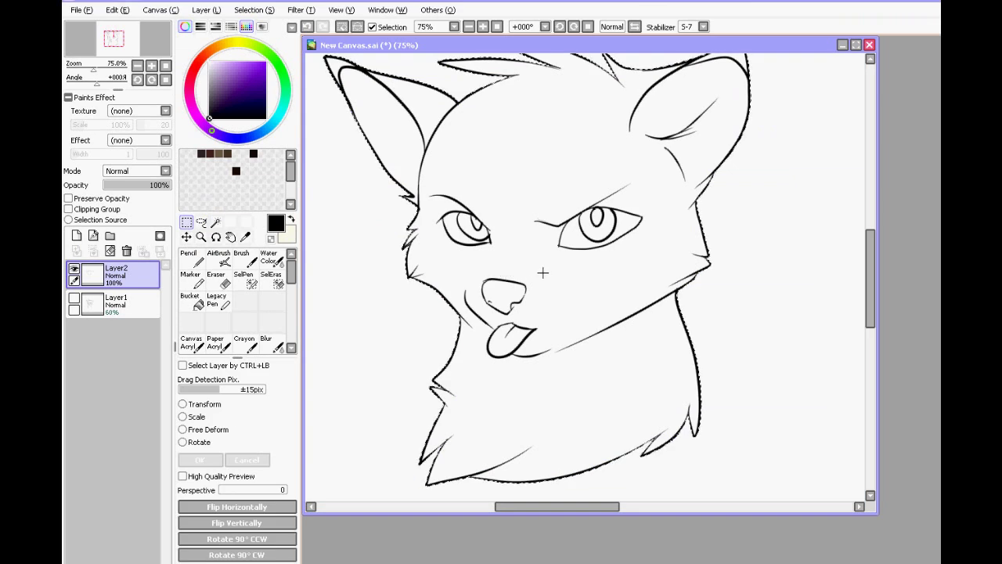
left_click_drag(872, 267, 866, 265)
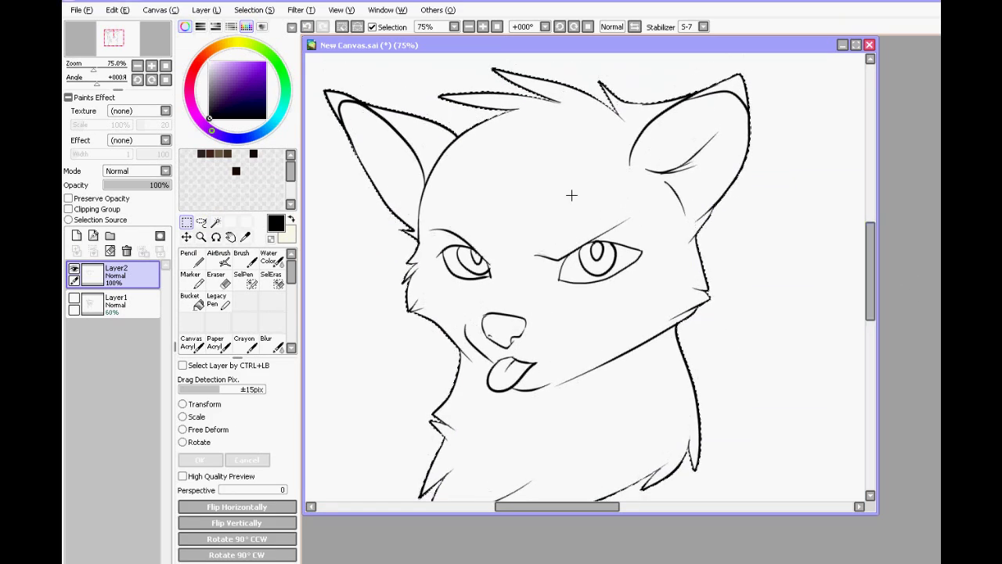
left_click(256, 11)
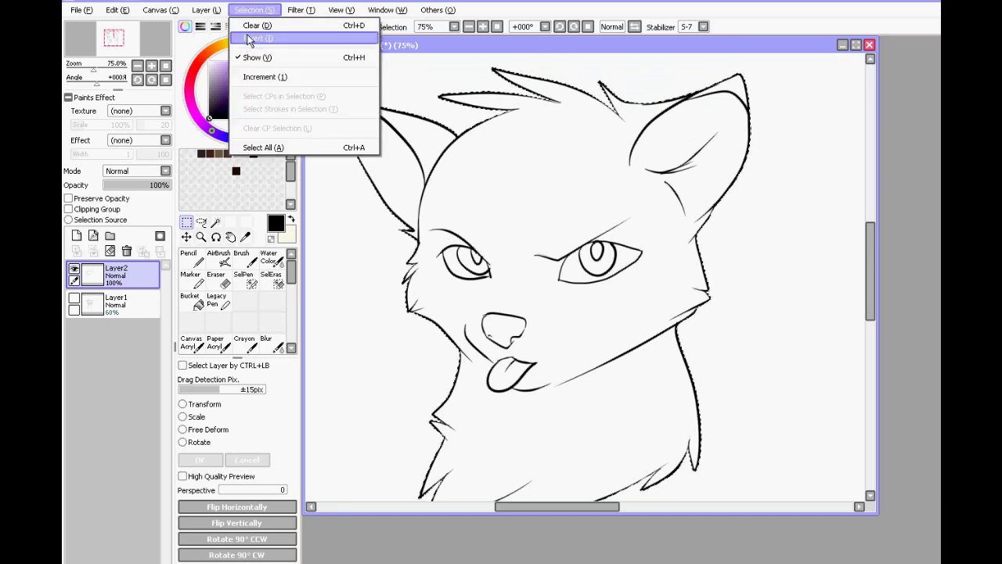
left_click(276, 37)
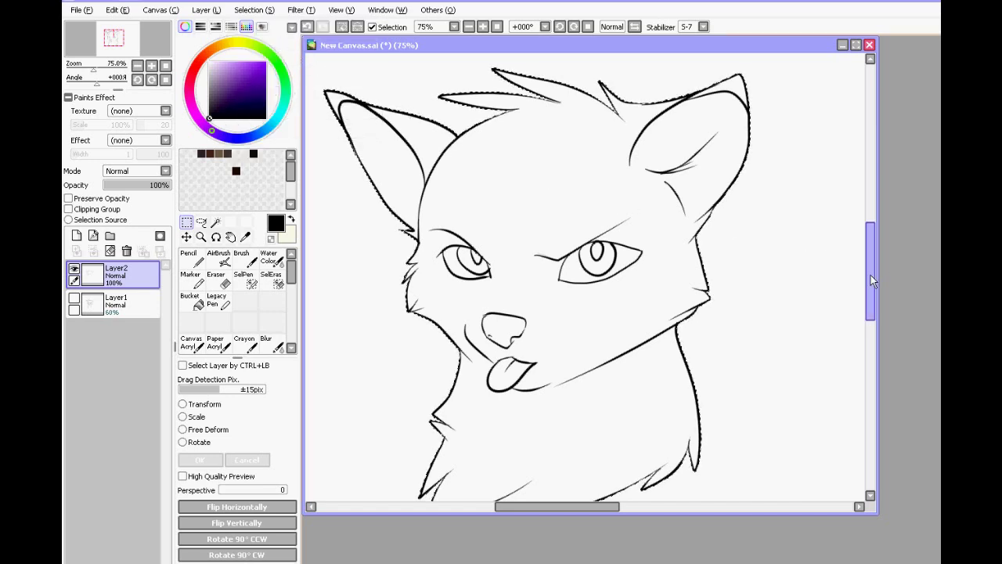
Add a new layer, place it beneath the line art and name it "плашка для цвета".
scroll(846, 277, "down", 1)
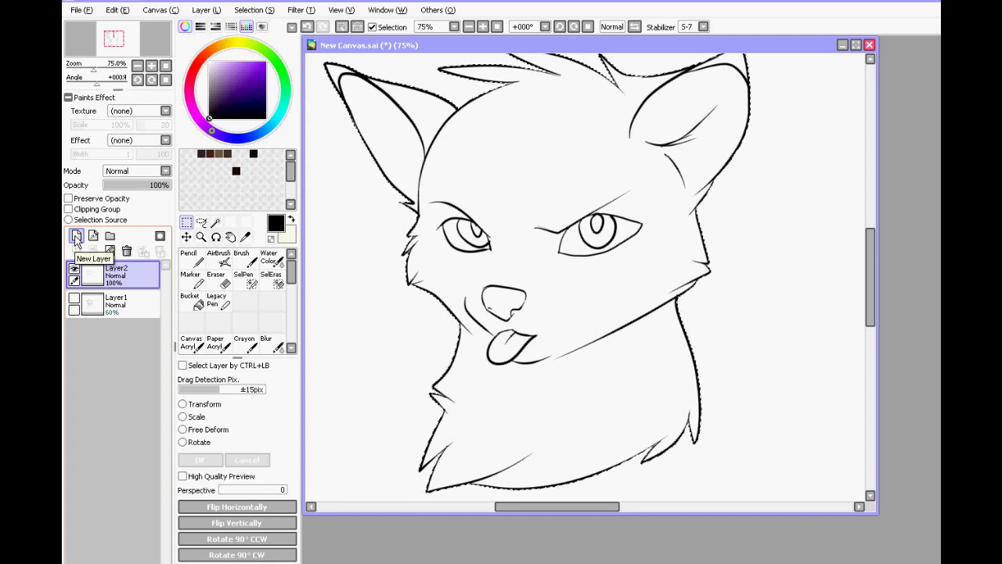
left_click(76, 236)
left_click_drag(133, 279, 135, 317)
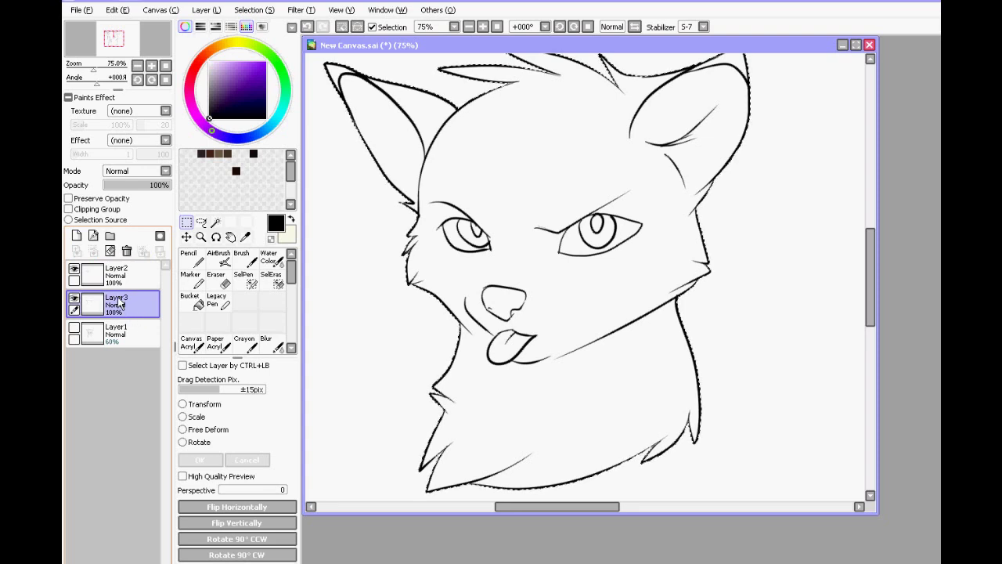
double_click(118, 304)
type("w")
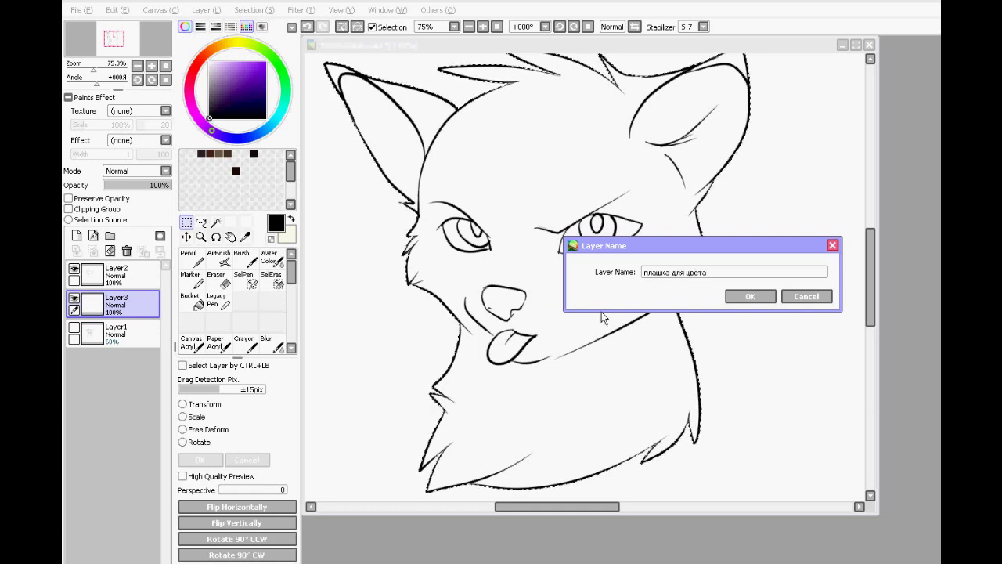
left_click(743, 296)
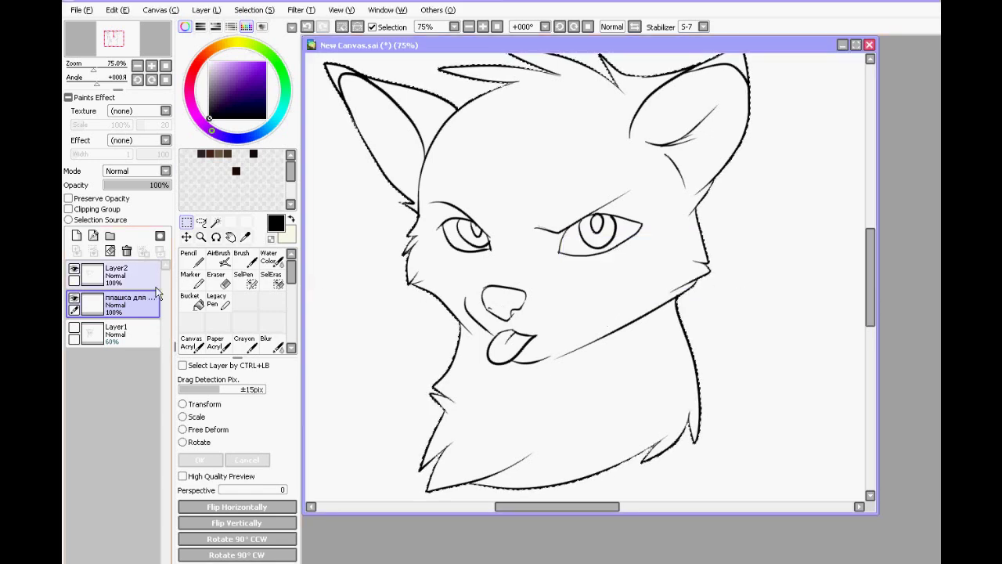
Rename the line art layer as "лайн" and the sketch layer as "скетч".
double_click(114, 272)
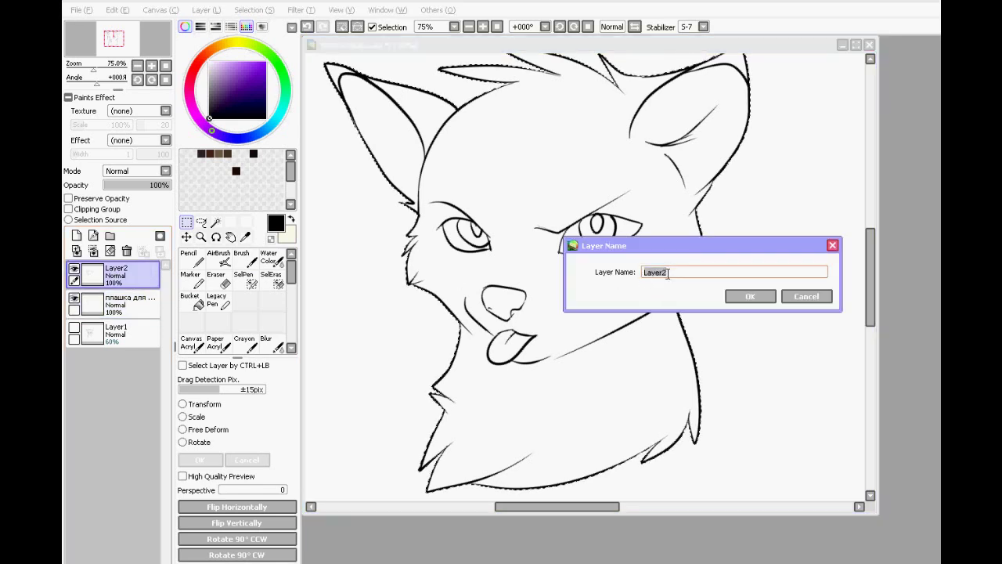
type("лайн")
left_click(746, 296)
left_click(118, 332)
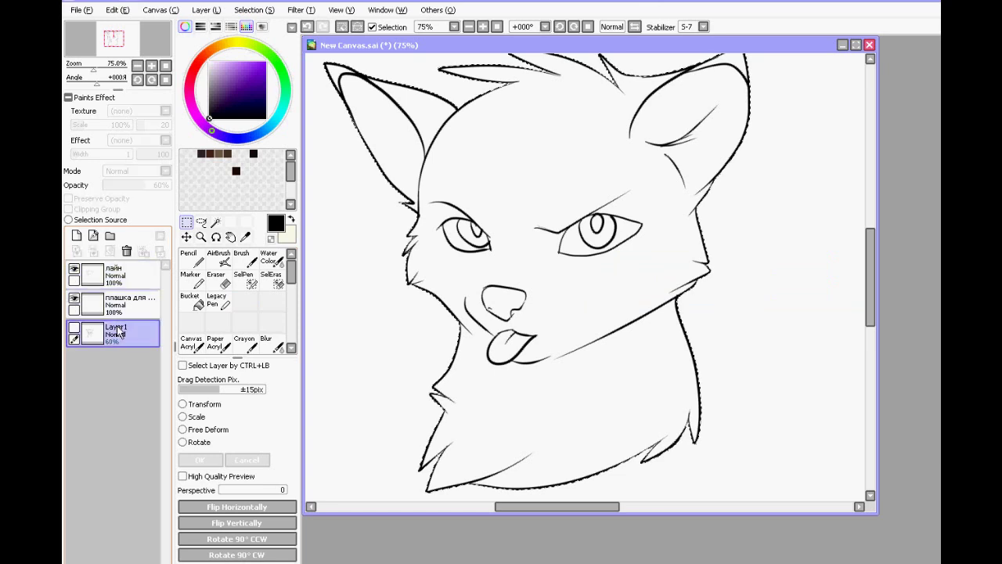
double_click(118, 332)
type("скетч")
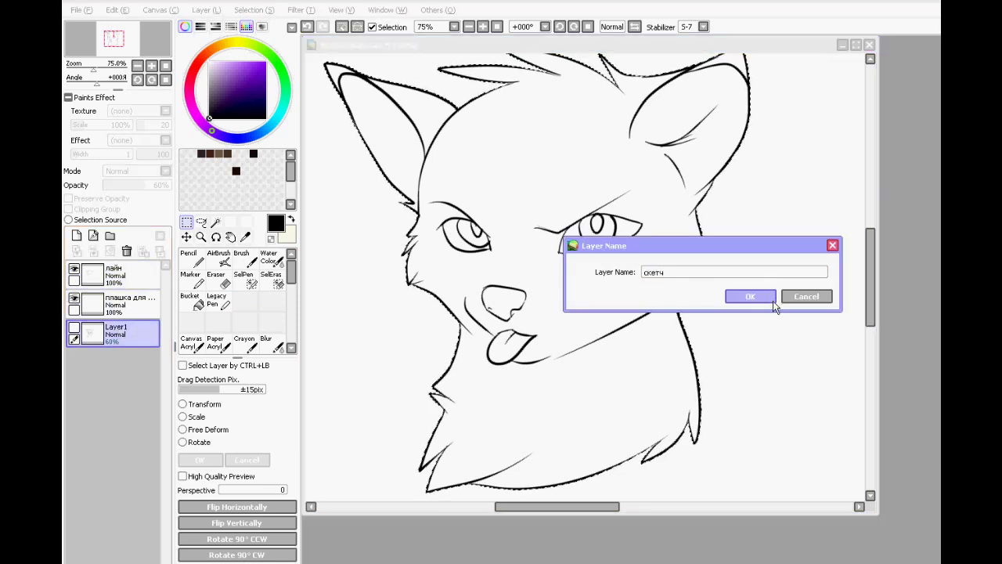
left_click(749, 296)
Fill the selected character silhouette with medium grey on the "плашка для цвета" layer using the Bucket.
left_click(122, 307)
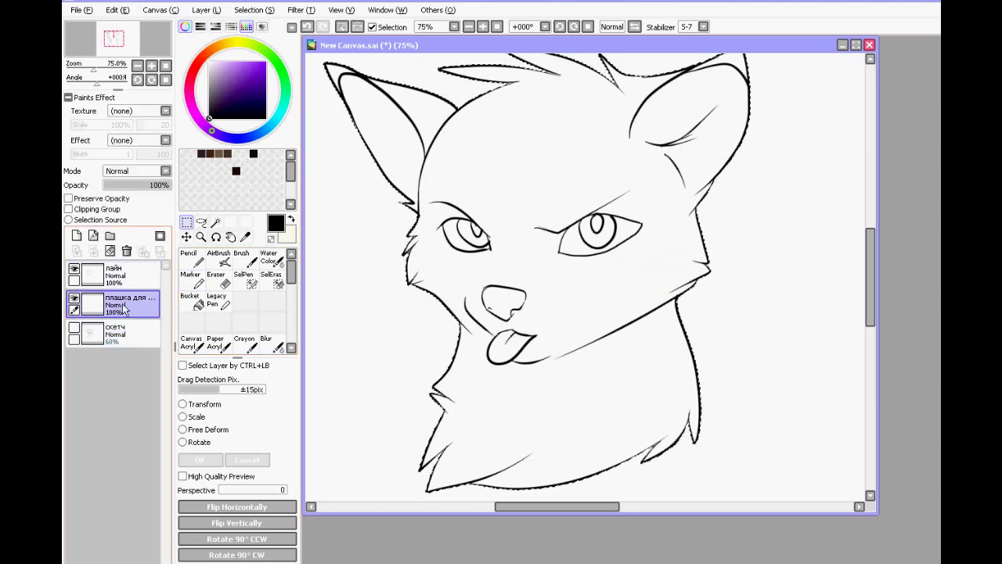
left_click(73, 300)
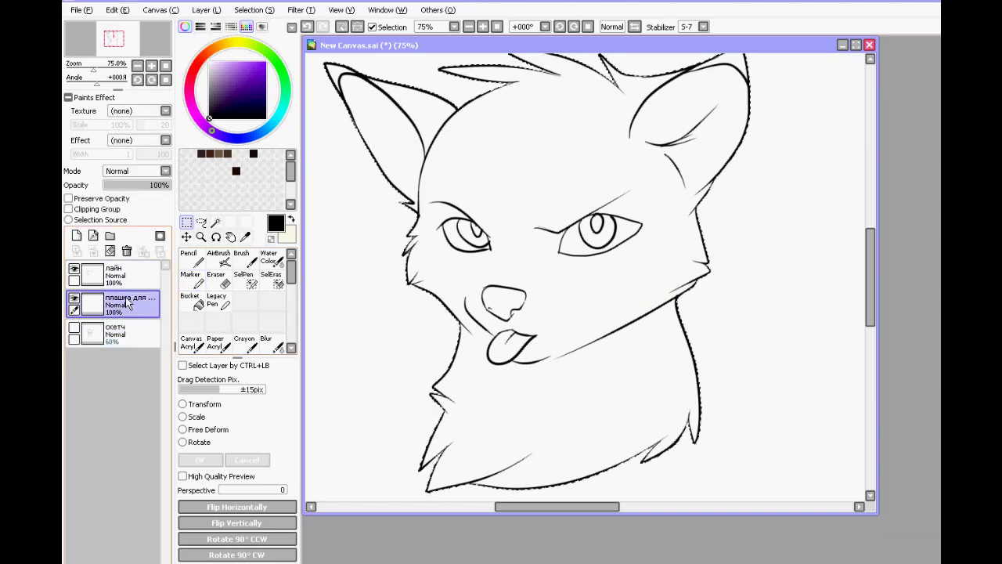
left_click(194, 304)
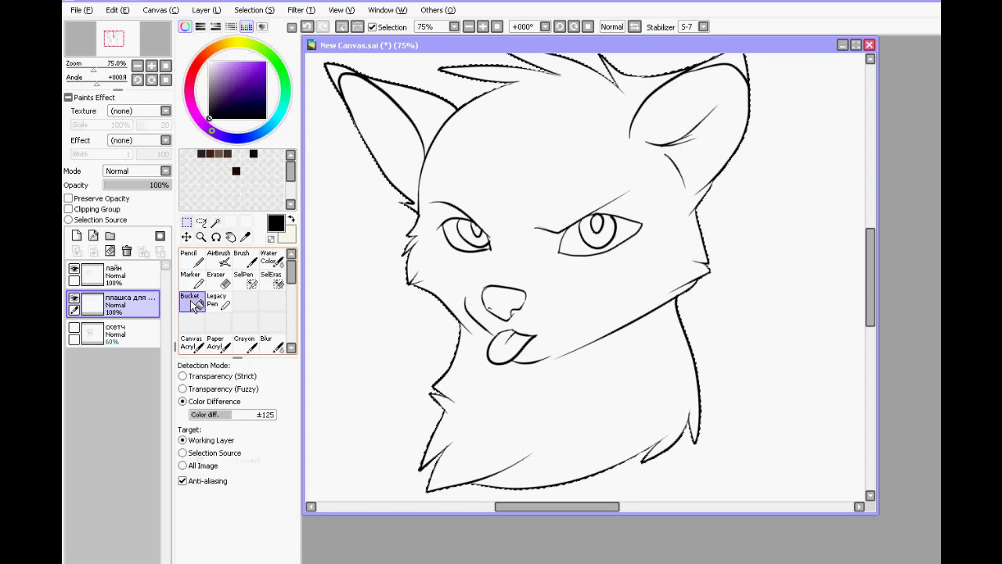
left_click(209, 89)
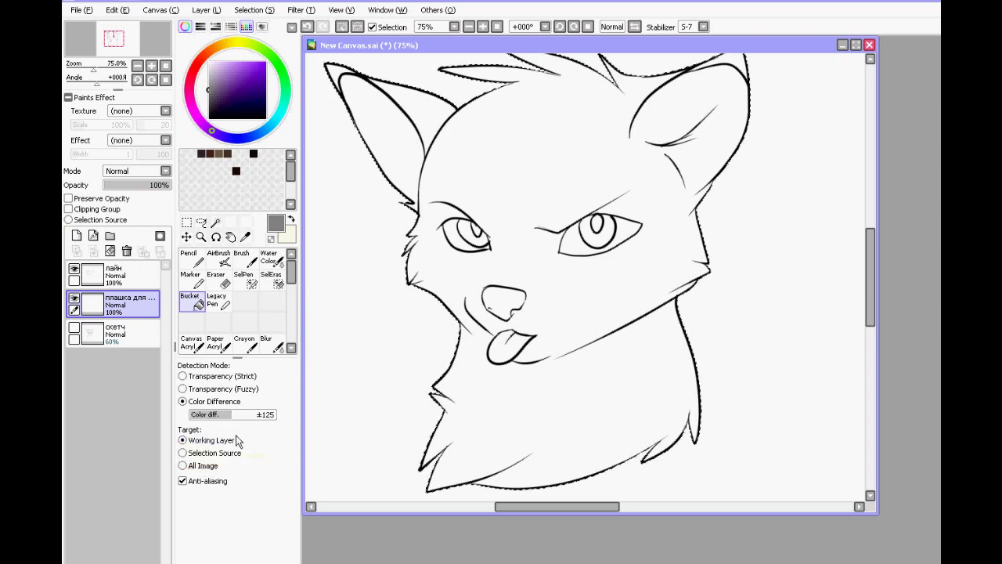
left_click(560, 311)
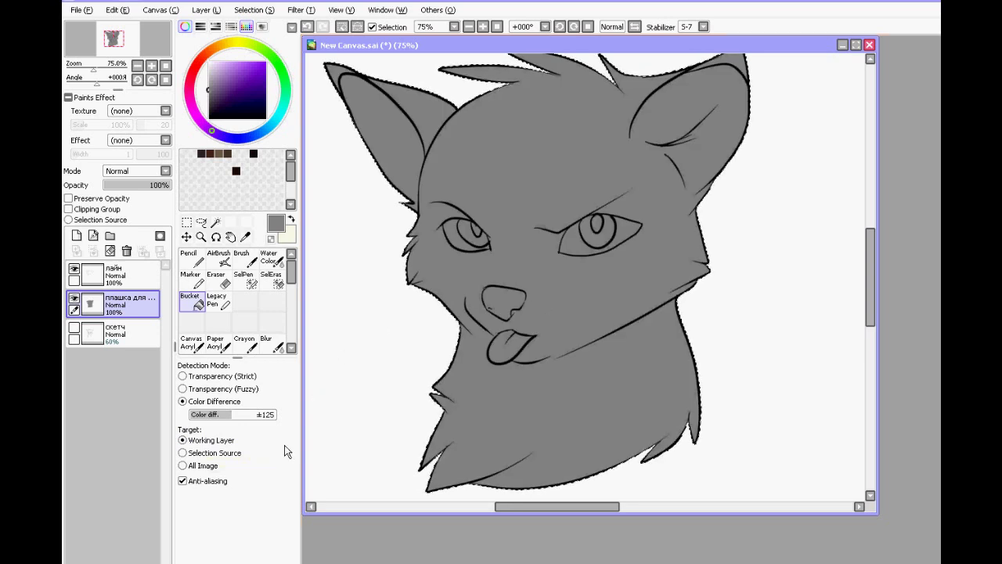
Add a new layer above the grey base, name it "слой с цветом 1" and clip it to the base.
left_click(76, 236)
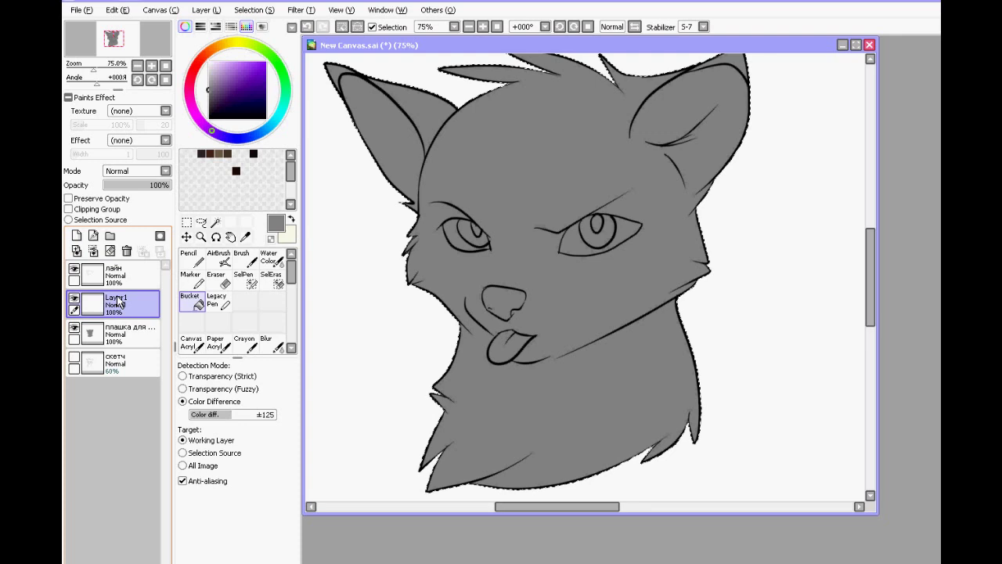
double_click(116, 301)
type("с")
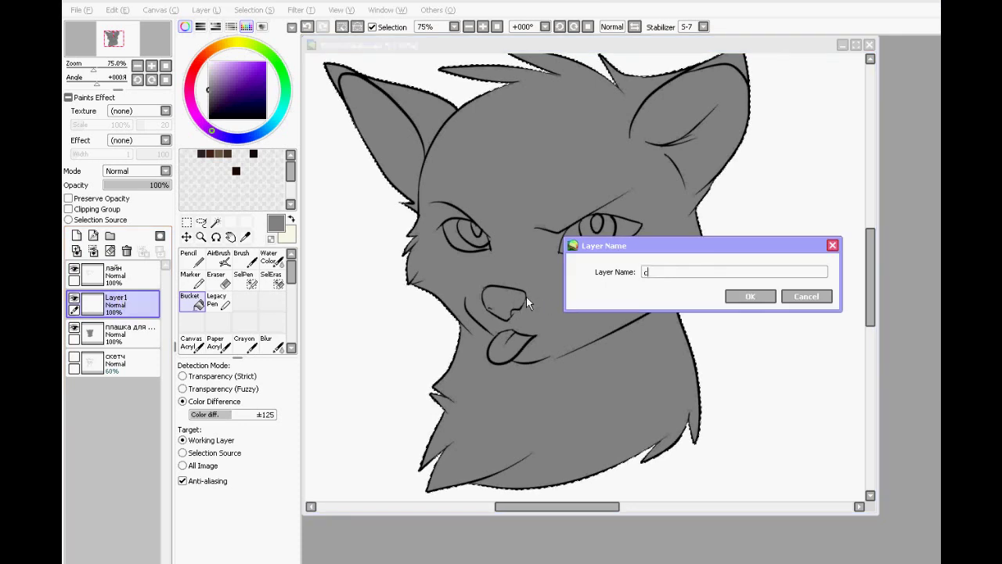
type("лой с цвет")
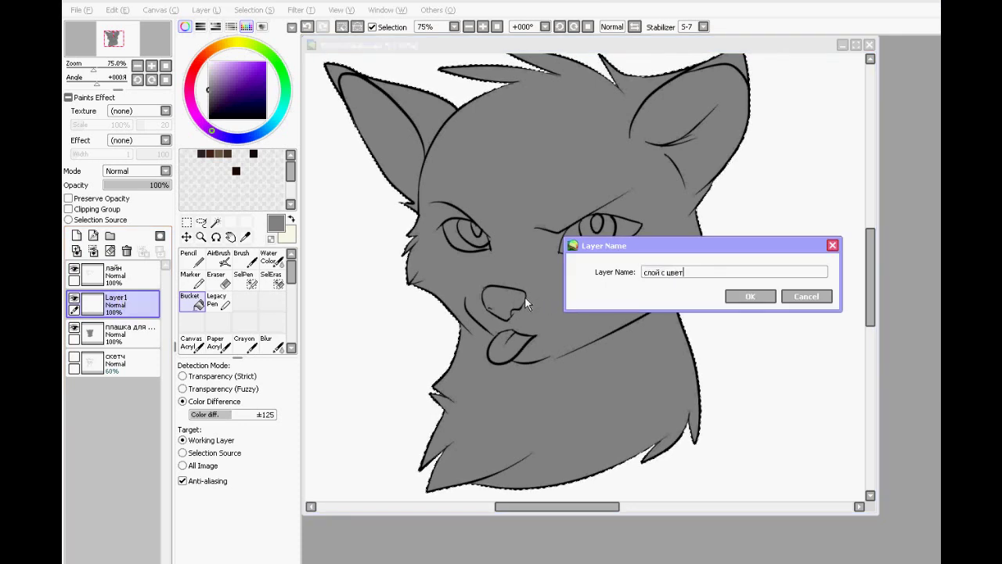
type("ом 1")
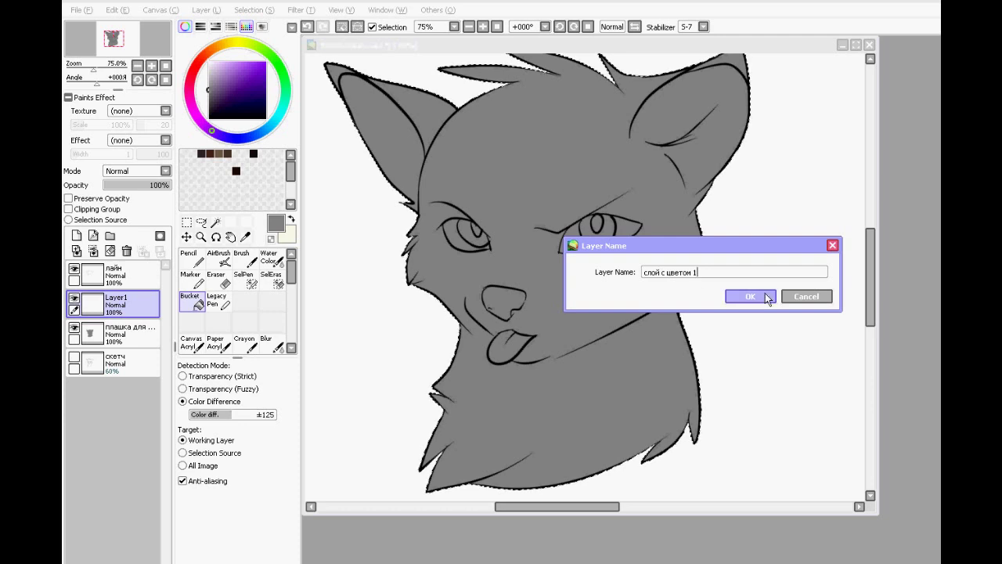
left_click(750, 296)
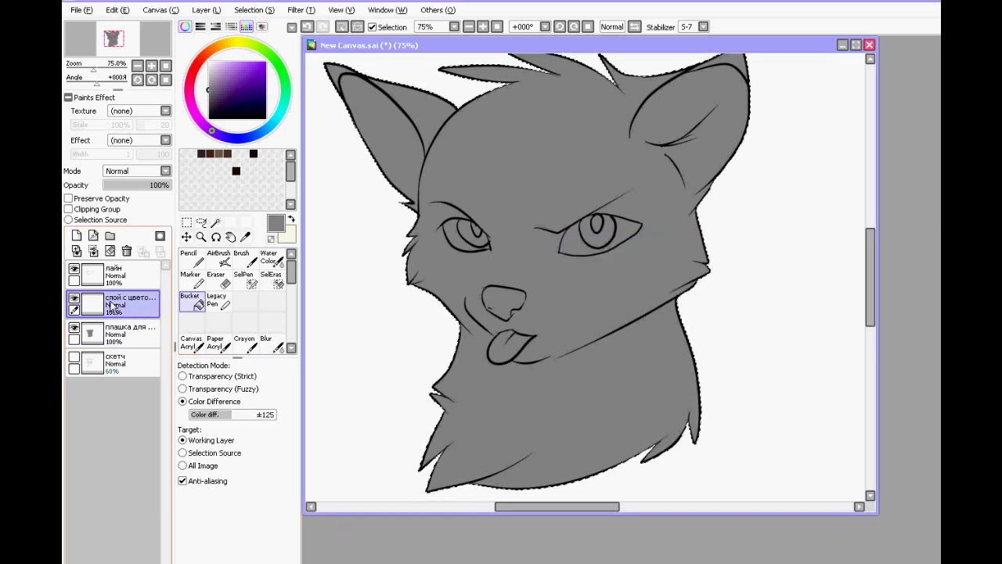
left_click(69, 210)
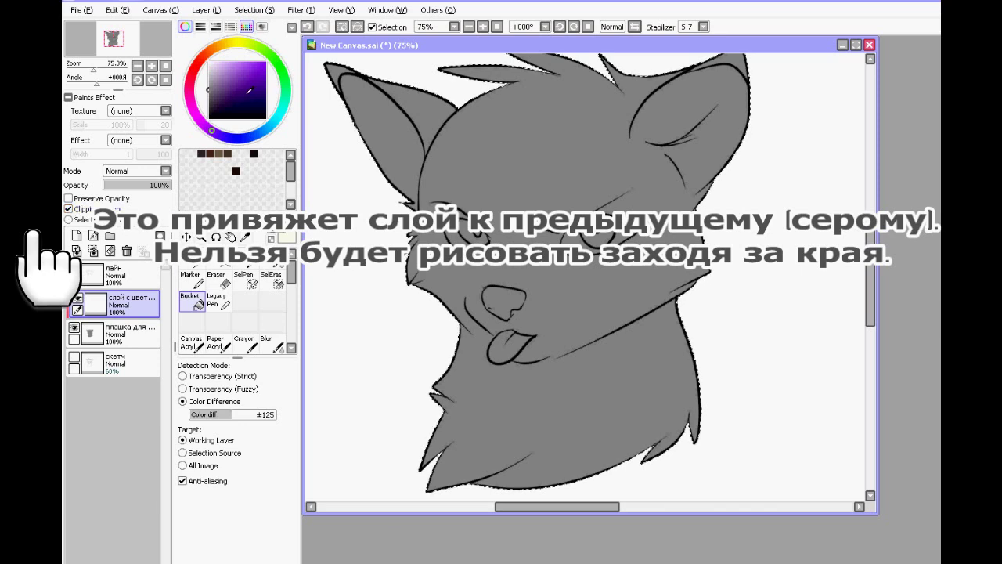
Choose a warm orange drawing colour and switch to the Pencil.
left_click(211, 58)
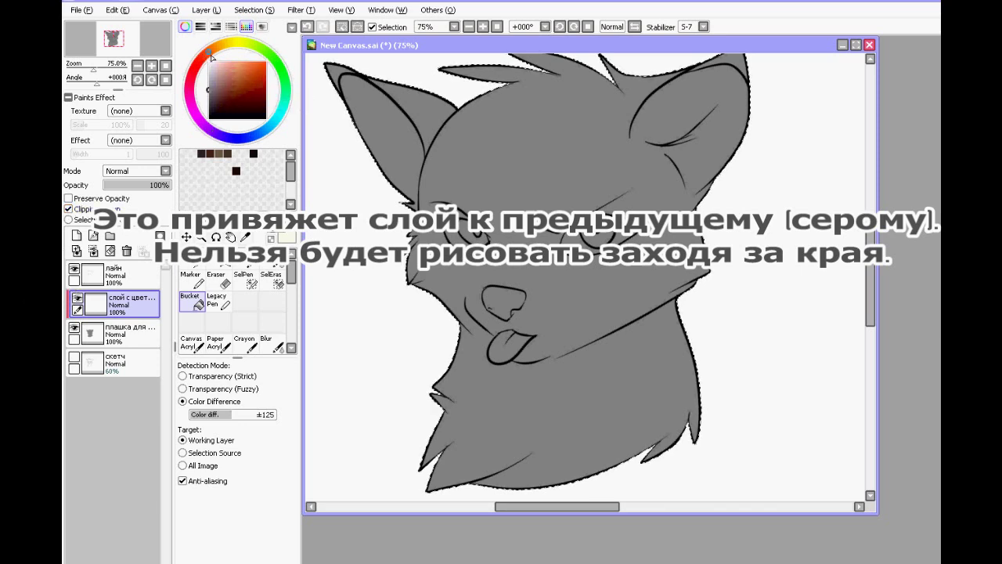
left_click(248, 78)
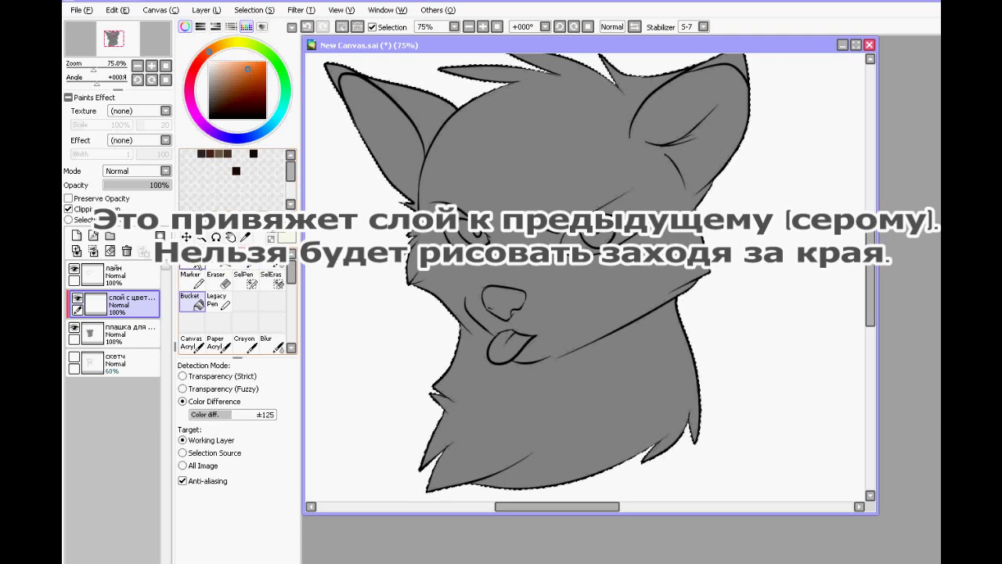
left_click(193, 262)
left_click(276, 557)
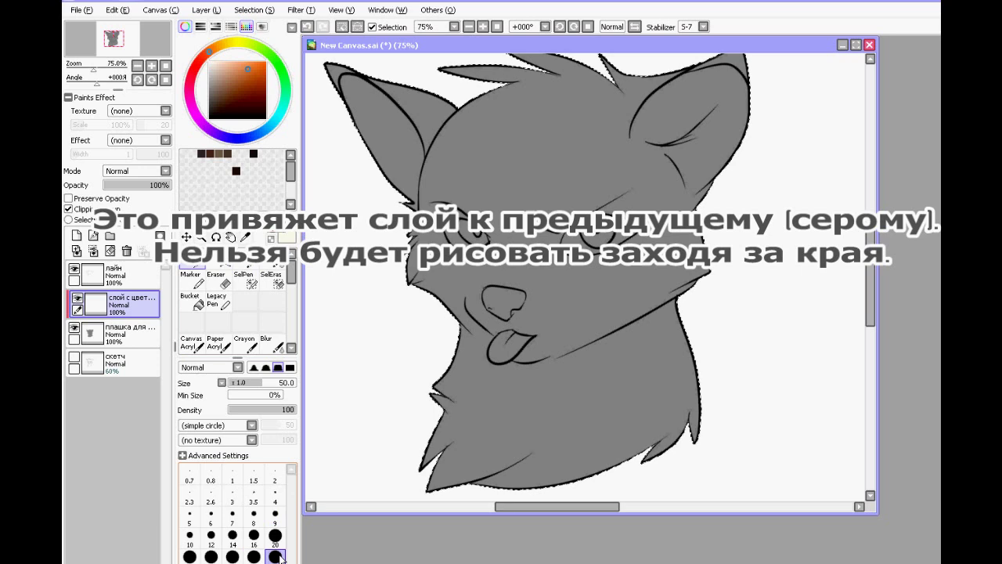
left_click(276, 563)
scroll(381, 235, "up", 1)
mouse_move(540, 157)
left_mouse_down()
mouse_move(477, 116)
mouse_move(501, 149)
left_mouse_up()
key("ctrl+z")
Outline the orange mask area across the muzzle, cheek and ear edge with a size-20 Pencil and stabilizer 15.
left_click(275, 538)
mouse_move(423, 270)
left_mouse_down()
mouse_move(427, 301)
mouse_move(468, 333)
mouse_move(481, 322)
mouse_move(583, 345)
mouse_move(693, 257)
left_mouse_up()
mouse_move(685, 114)
left_mouse_down()
mouse_move(639, 149)
mouse_move(631, 198)
mouse_move(692, 255)
mouse_move(711, 233)
mouse_move(692, 252)
left_mouse_up()
left_click(703, 26)
left_click(693, 191)
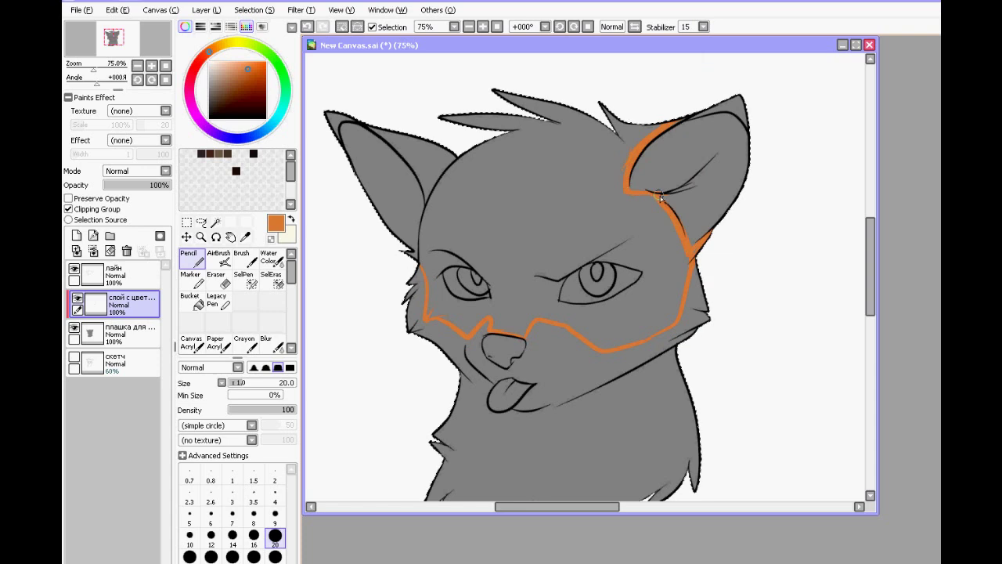
Outline two oval brow spots and a jagged fur boundary down the neck in orange.
left_click_drag(483, 222, 480, 224)
left_click_drag(542, 227, 542, 227)
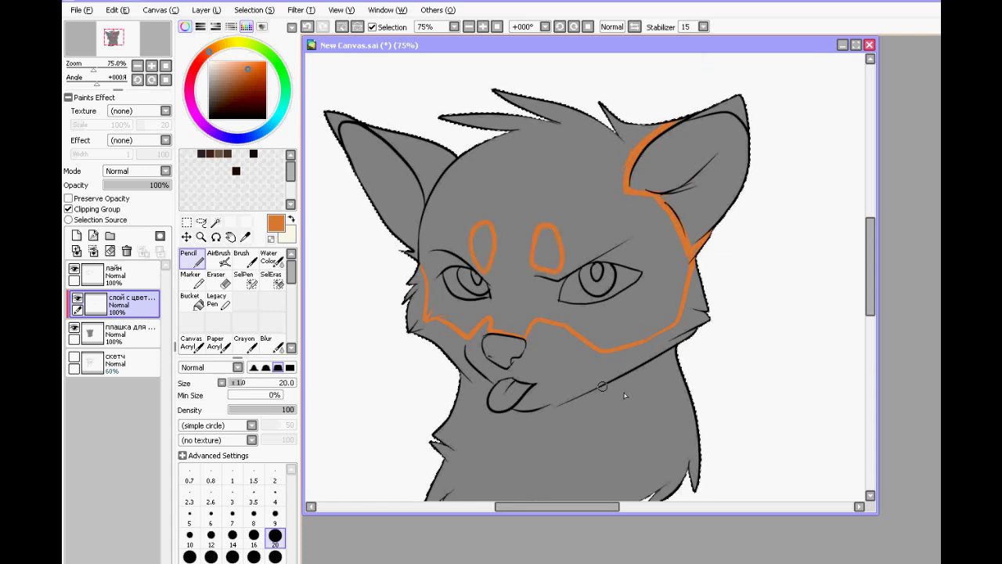
scroll(609, 307, "down", 3)
left_click_drag(607, 284, 619, 407)
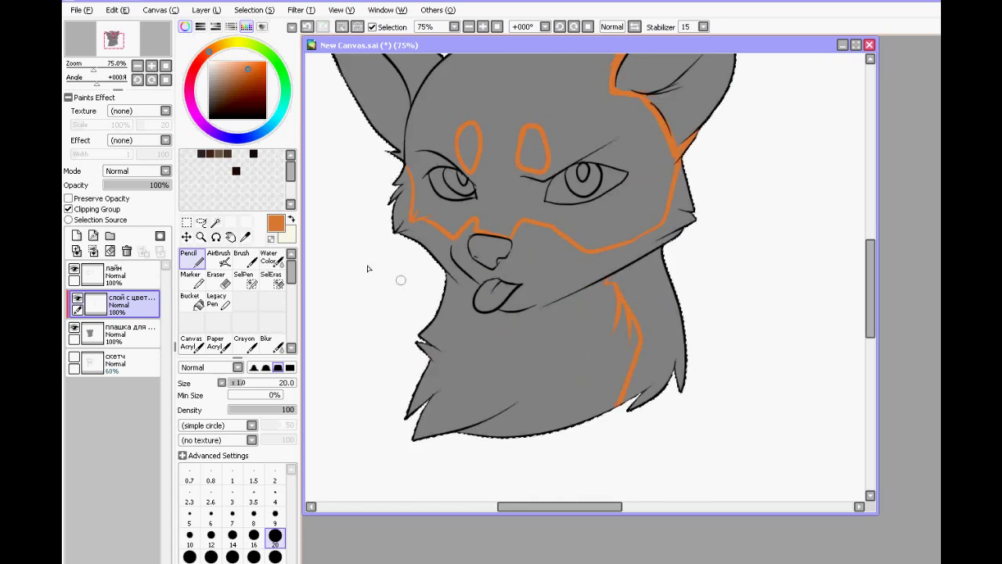
Fill the outlined head, neck and outer ear areas with orange using the Bucket.
left_click(190, 300)
left_click(661, 345)
left_click(608, 155)
left_click(417, 75)
left_click_drag(608, 155, 571, 251)
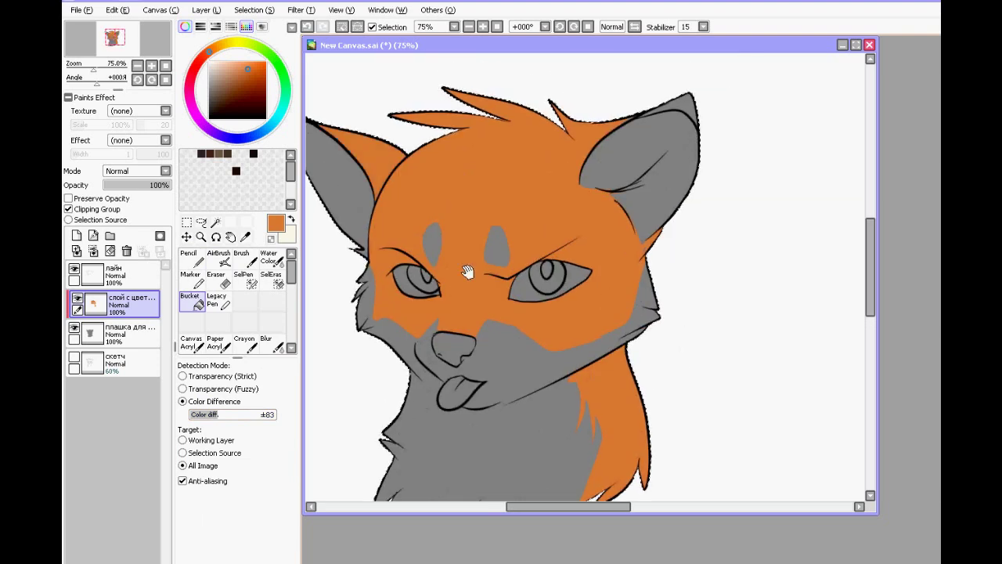
Add a new layer above the orange layer and make it part of the clipping group.
left_click_drag(451, 298, 526, 254)
left_click(77, 235)
left_click(70, 210)
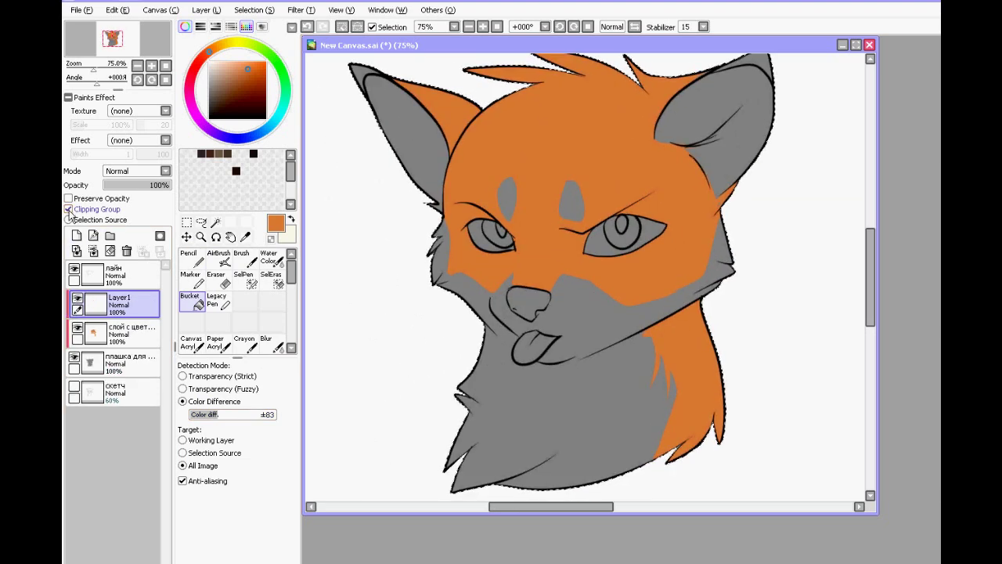
Close the gap in the nose outline with the Pencil and fill the nose and both ear tips dark brown.
left_click(212, 106)
left_click(191, 259)
left_click_drag(550, 298, 542, 309)
left_click(190, 302)
left_click(529, 304)
left_click(358, 71)
left_click(765, 65)
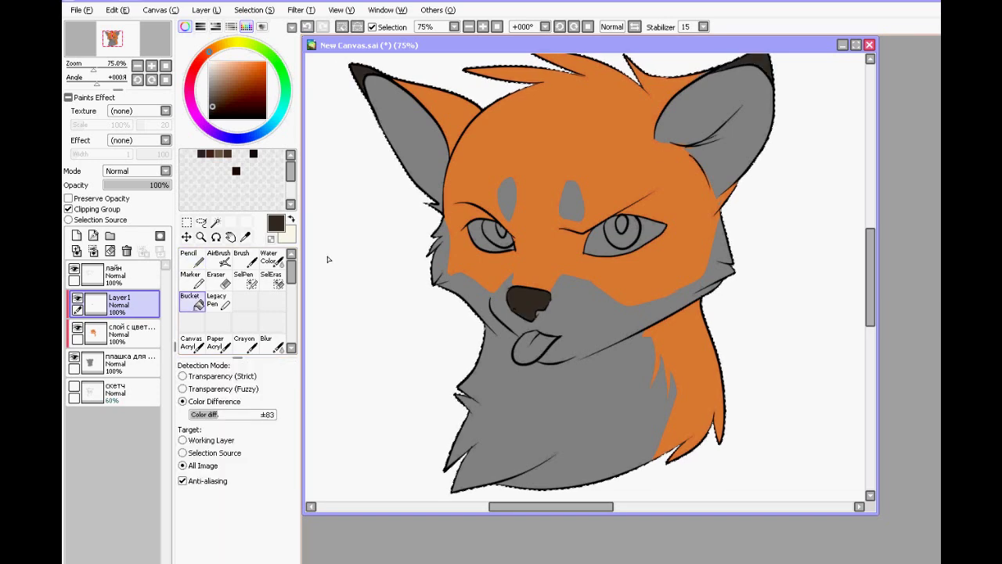
Fill the tongue with pink and the whites of both eyes with near-white.
left_click(193, 72)
left_click(230, 73)
left_click(532, 350)
left_click(210, 62)
left_click(478, 239)
left_click(598, 242)
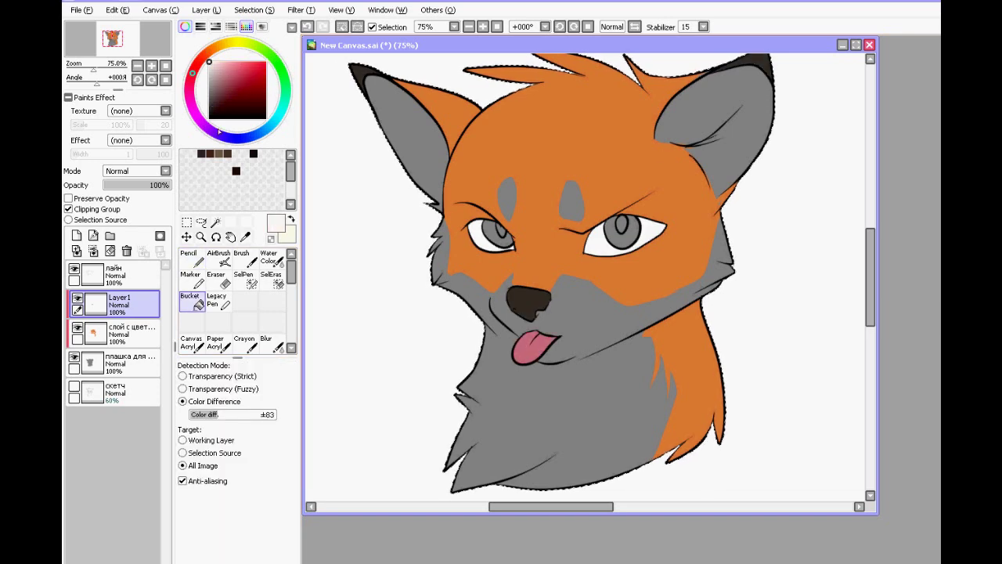
Fill both irises with bright green and the pupils with dark green.
left_click(269, 54)
left_click(254, 72)
left_click(491, 234)
left_click(611, 235)
left_click(239, 101)
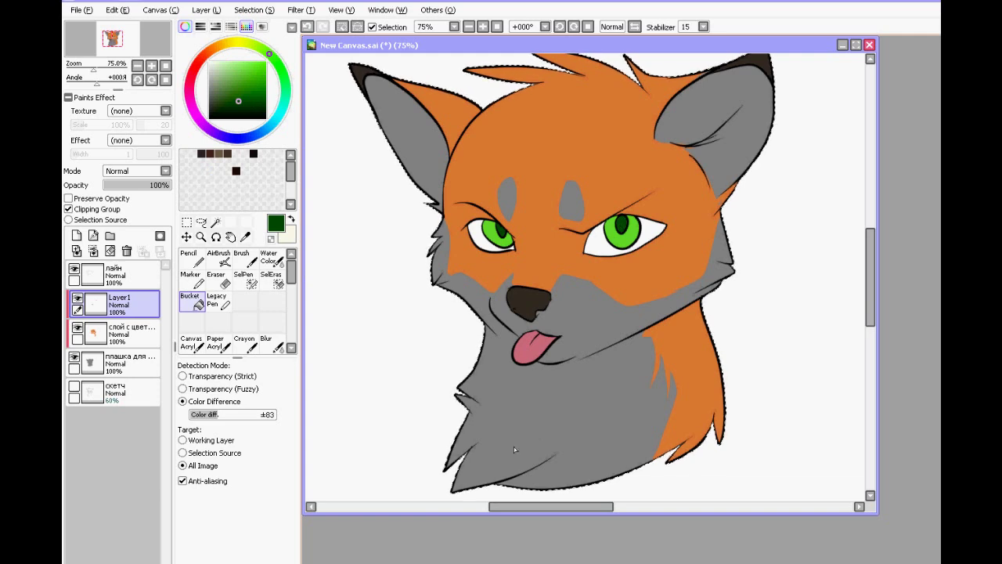
Merge the detail layer into the orange layer and add a new layer beneath the merged one.
left_click(93, 252)
left_click(76, 236)
left_click_drag(117, 306, 119, 346)
Paint all remaining grey areas of the ears, brow spots, muzzle and chest cream with a size-350 Pencil.
left_click(220, 45)
left_click(217, 62)
left_click(192, 259)
mouse_move(532, 493)
left_mouse_down()
mouse_move(707, 411)
mouse_move(526, 163)
mouse_move(553, 459)
mouse_move(741, 454)
left_mouse_up()
Merge the colour layers down into the "плашка для цвета" layer.
left_click(102, 304)
left_click(93, 251)
left_click(93, 252)
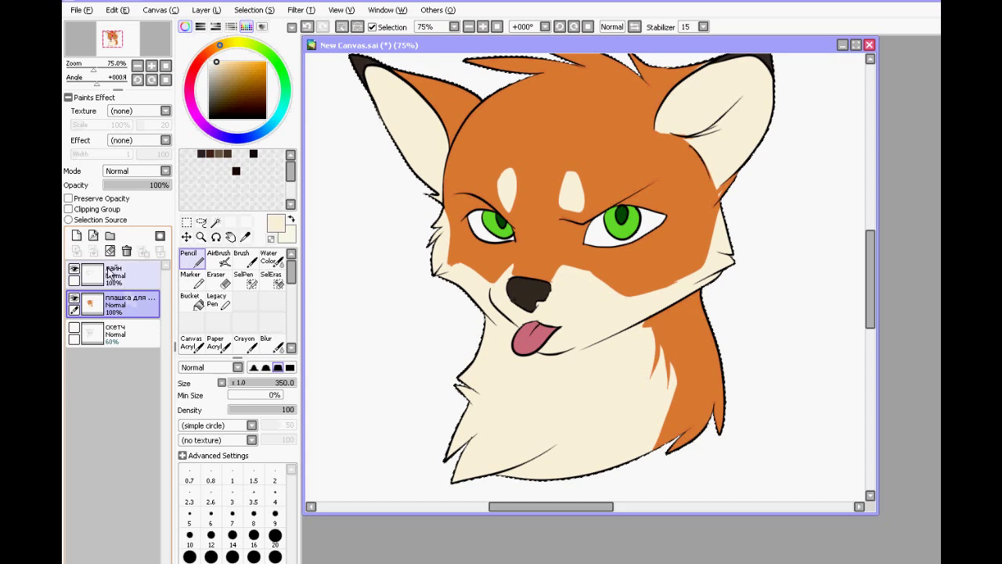
Add a clipped layer above the merged colours, set its opacity to 47% and choose the AirBrush in dark purple at density 100.
left_click(77, 236)
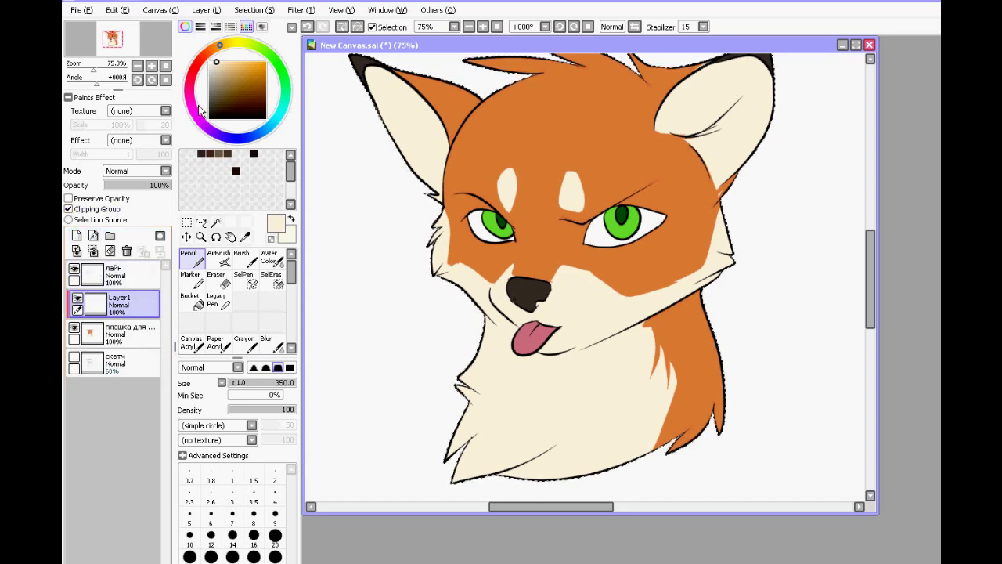
left_click(204, 126)
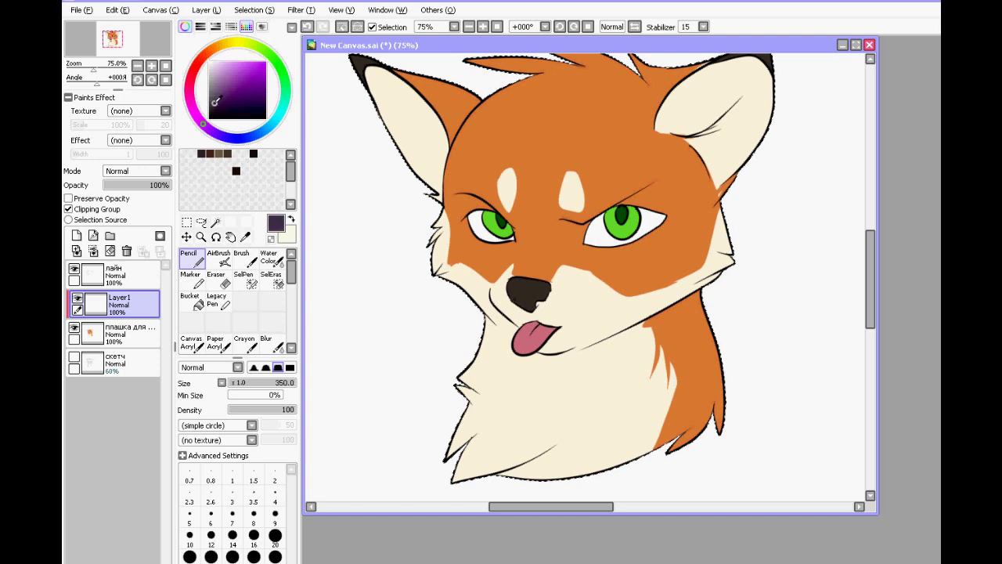
left_click(221, 256)
mouse_move(583, 353)
left_mouse_down()
mouse_move(697, 296)
mouse_move(585, 357)
left_mouse_up()
key("ctrl+z")
left_click(293, 410)
left_click_drag(159, 186, 136, 186)
Airbrush purple shadows at size 120 under the jaw, along the cheeks, around the eyes and inside both ears.
left_click_drag(621, 343, 647, 360)
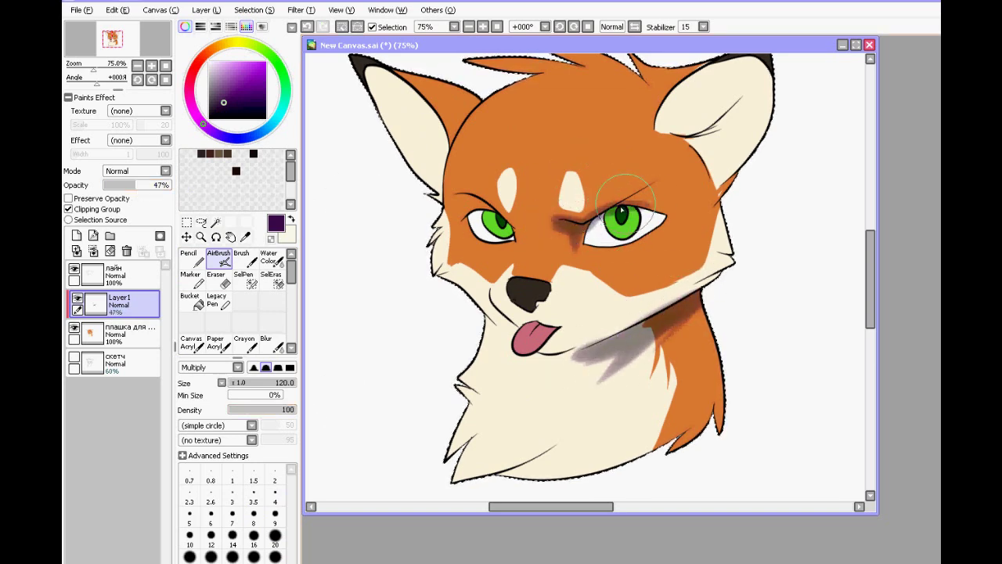
mouse_move(451, 290)
left_mouse_down()
mouse_move(512, 352)
mouse_move(674, 293)
mouse_move(716, 265)
left_mouse_up()
mouse_move(665, 124)
left_mouse_down()
mouse_move(715, 105)
mouse_move(767, 170)
left_mouse_up()
key("ctrl+z")
left_click_drag(698, 149, 742, 139)
left_click_drag(711, 96, 622, 193)
left_click_drag(557, 221, 653, 207)
left_click_drag(438, 227, 511, 216)
mouse_move(358, 172)
left_mouse_down()
mouse_move(406, 294)
mouse_move(311, 163)
mouse_move(397, 223)
mouse_move(429, 207)
left_mouse_up()
Reduce the AirBrush to size 50 and shade the hair tufts, tongue, muzzle edge and upper eyes.
key("bracketleft")
key("bracketleft")
key("bracketleft")
key("bracketleft")
key("bracketleft")
key("bracketleft")
key("bracketleft")
key("bracketleft")
key("bracketleft")
left_click_drag(448, 152, 535, 163)
left_click_drag(507, 130, 578, 156)
left_click_drag(561, 339, 565, 317)
left_click_drag(457, 304, 493, 323)
left_click_drag(578, 310, 607, 306)
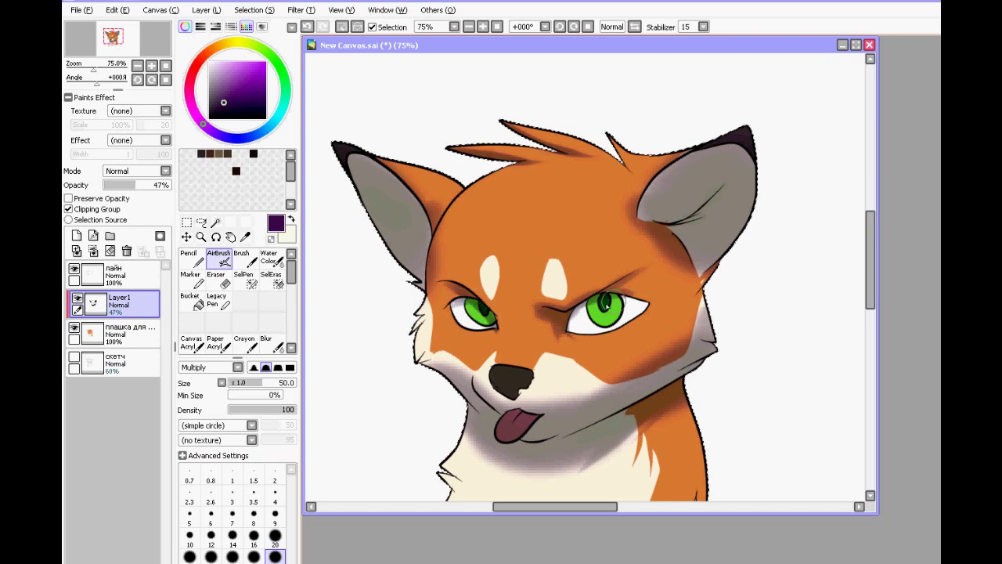
Erase light accents from the shading on the tongue, jaw line, cheek and ear folds using the transparent colour.
scroll(638, 304, "down", 3)
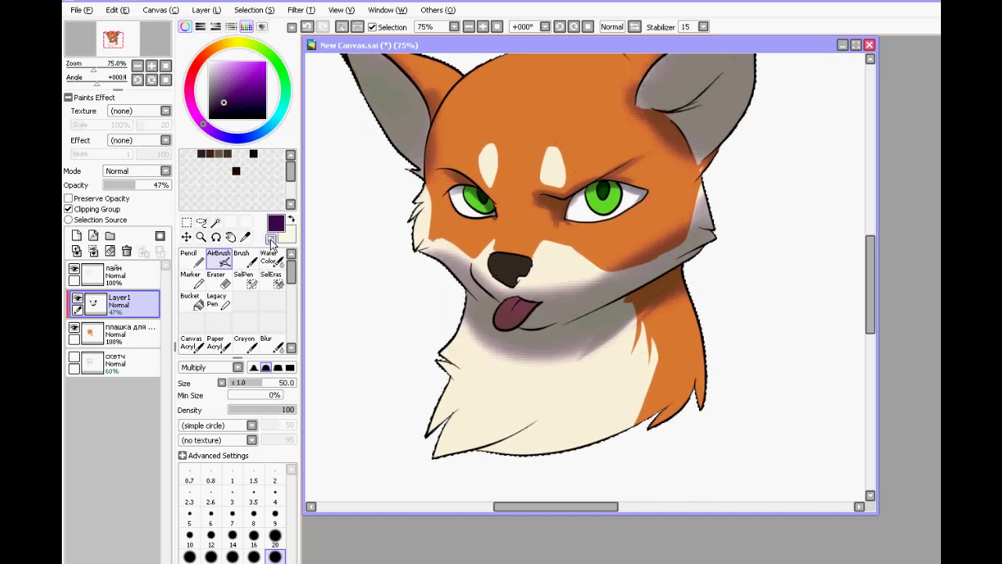
key("ctrl+z")
left_click_drag(529, 327, 617, 304)
left_click_drag(721, 232, 681, 285)
left_click_drag(629, 164, 666, 149)
left_click_drag(662, 212, 708, 162)
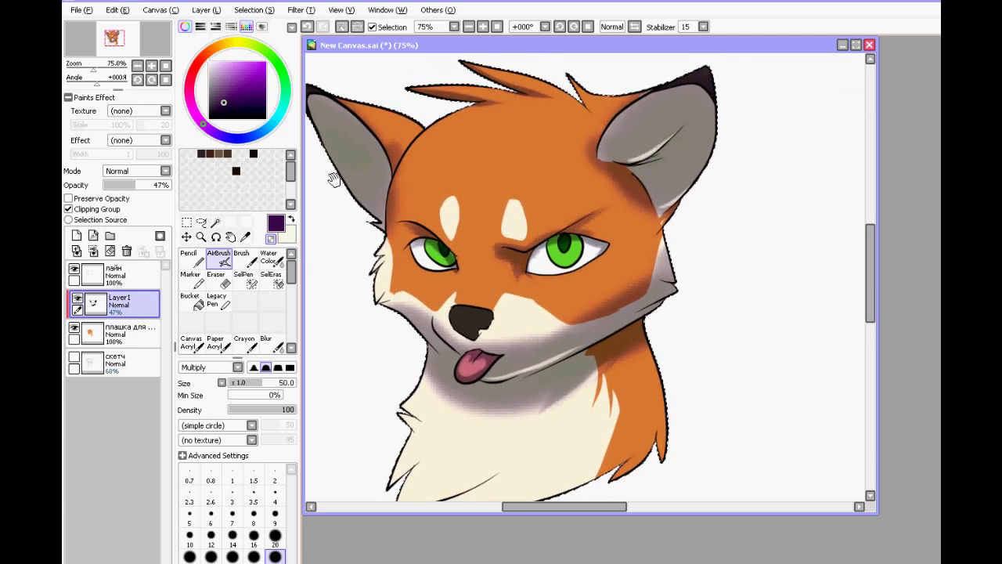
left_click_drag(334, 178, 381, 171)
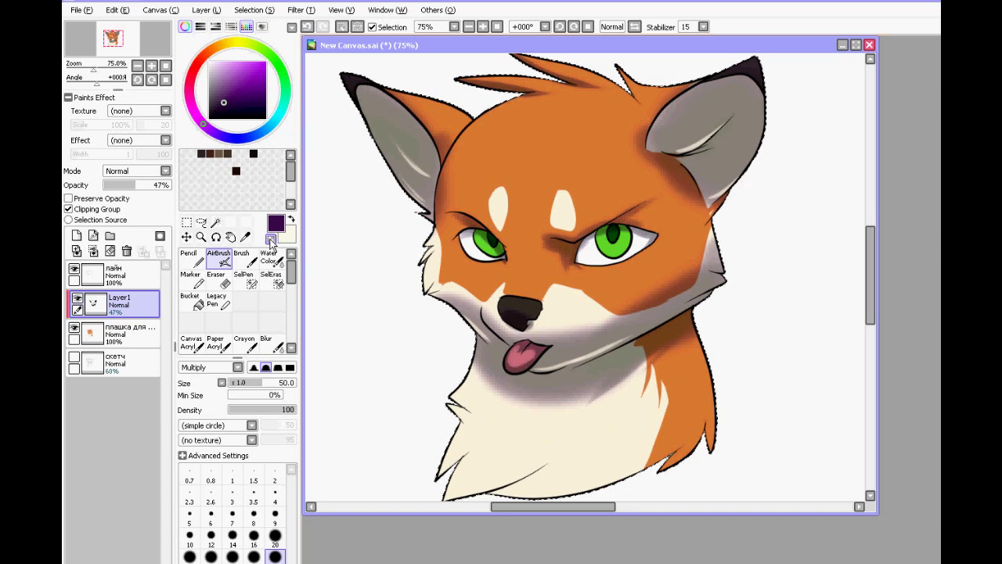
Shade the lower chest and neck fur in dark purple with the AirBrush at size 120.
left_click_drag(586, 364, 571, 329)
left_click(276, 563)
left_click_drag(479, 463, 636, 431)
left_click_drag(647, 423, 678, 384)
mouse_move(521, 432)
left_mouse_down()
mouse_move(438, 465)
mouse_move(447, 393)
left_mouse_up()
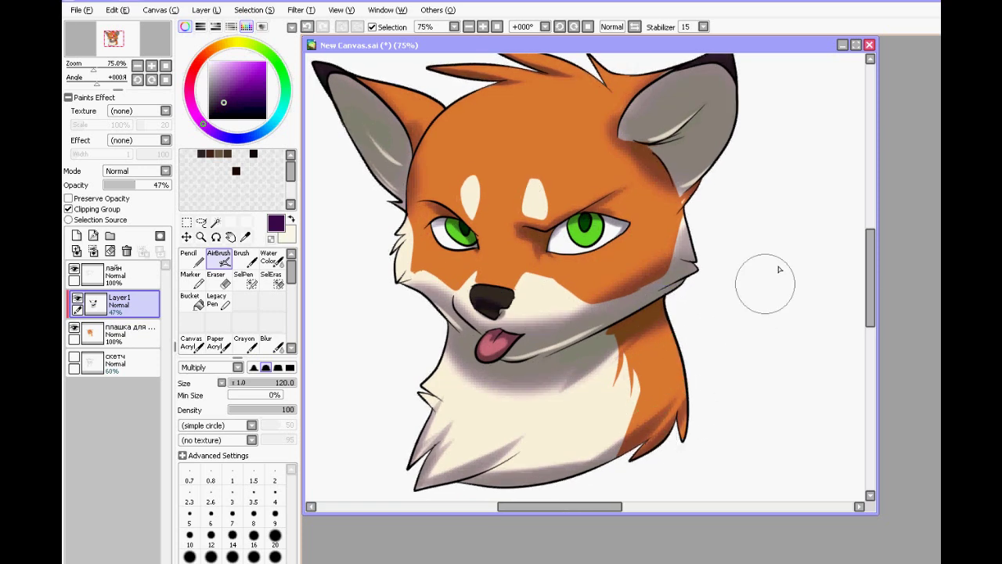
Set the shading layer's blending mode to Multiply and its opacity to 50%.
left_click_drag(870, 281, 870, 278)
left_click_drag(138, 186, 156, 186)
left_click(135, 172)
left_click(127, 196)
left_click(140, 188)
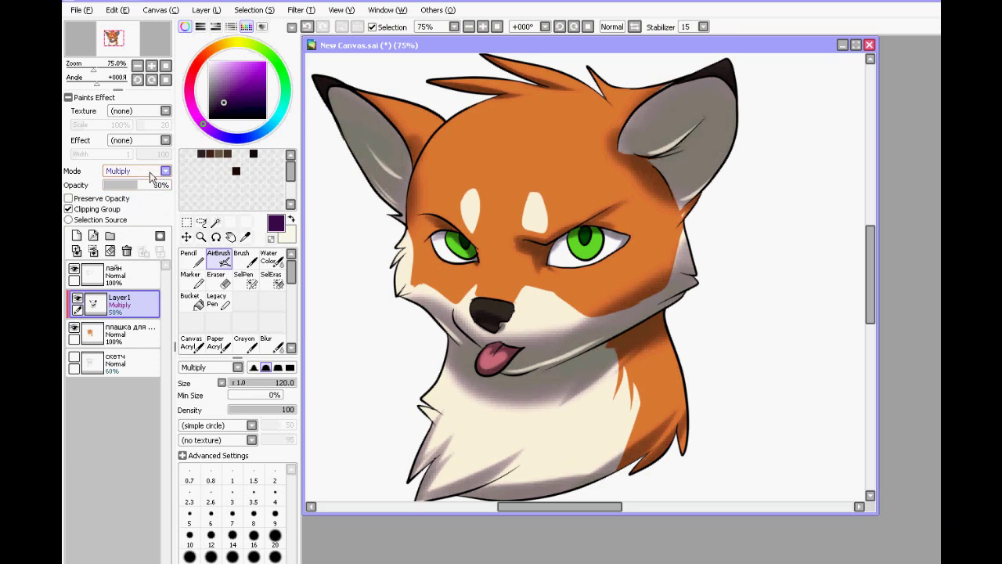
Try other blending modes on the shading layer and return it to Multiply.
left_click(146, 172)
left_click(138, 214)
left_click(128, 172)
left_click(129, 193)
left_click(129, 172)
left_click(133, 184)
left_click(134, 171)
left_click(135, 189)
Add a new layer for light eye highlights drawn with a size-4 Pencil and move it above the line art.
left_click(77, 236)
left_click(190, 257)
left_click(270, 505)
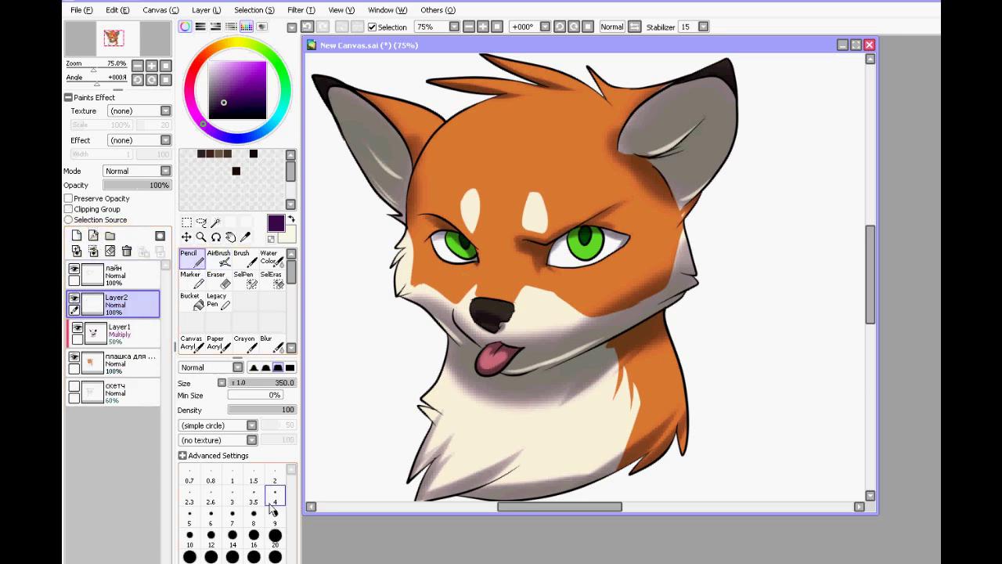
key("x")
left_click(593, 235)
left_click_drag(138, 304, 141, 270)
Sample the dark nose colour and draw thin whiskers on both sides of the muzzle.
mouse_move(871, 255)
left_mouse_down()
mouse_move(876, 246)
mouse_move(876, 261)
left_mouse_up()
right_click(491, 290)
left_click_drag(457, 278, 411, 271)
left_click_drag(461, 305, 423, 323)
left_click_drag(455, 289, 410, 301)
left_click_drag(549, 275, 604, 296)
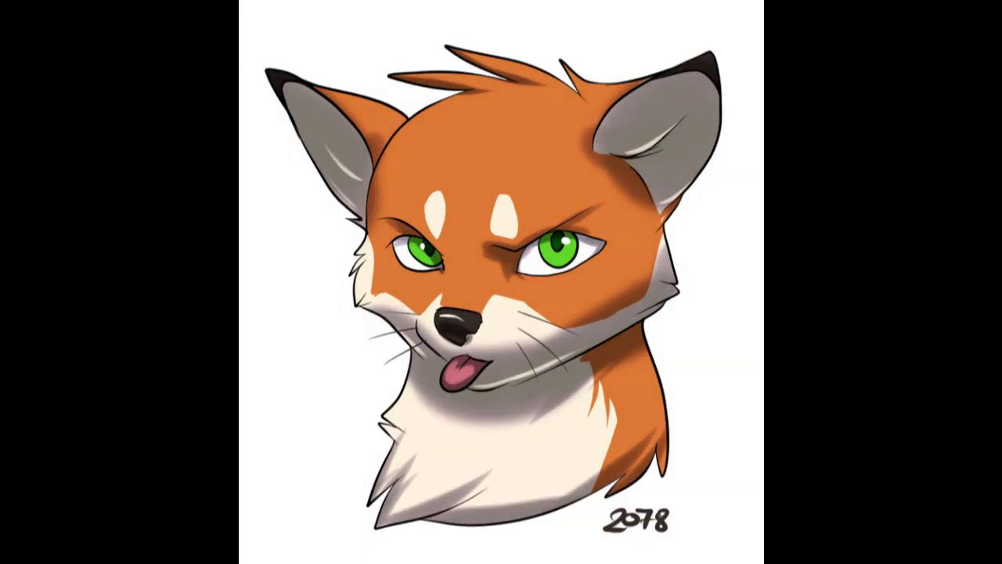